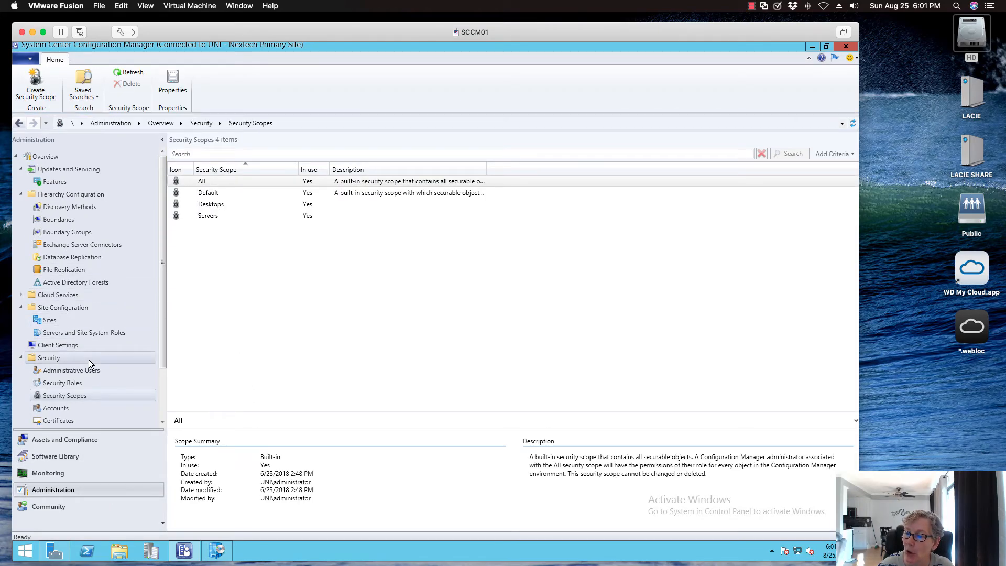
- Open the Software Center customization settings of the default client settings
click(105, 345)
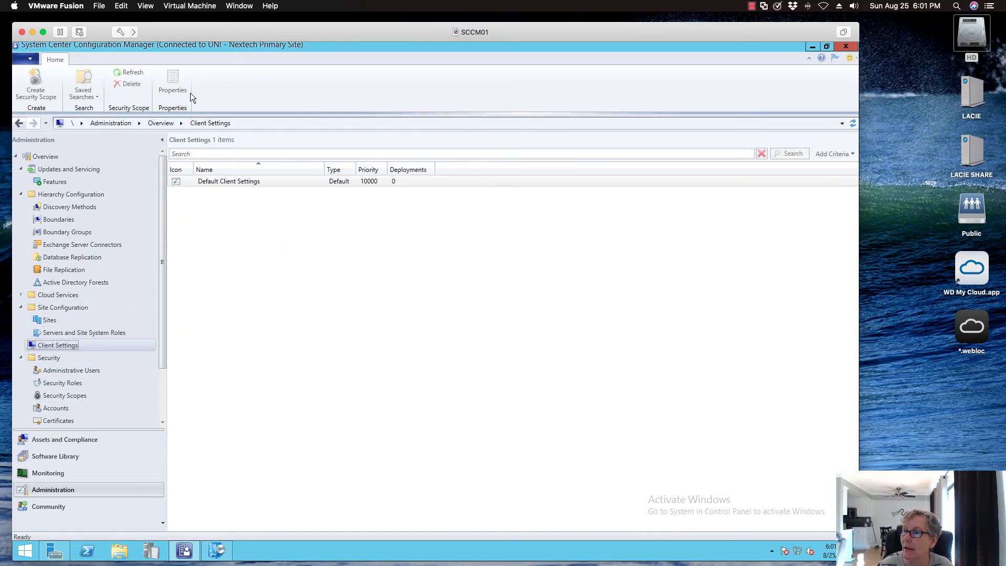
click(207, 80)
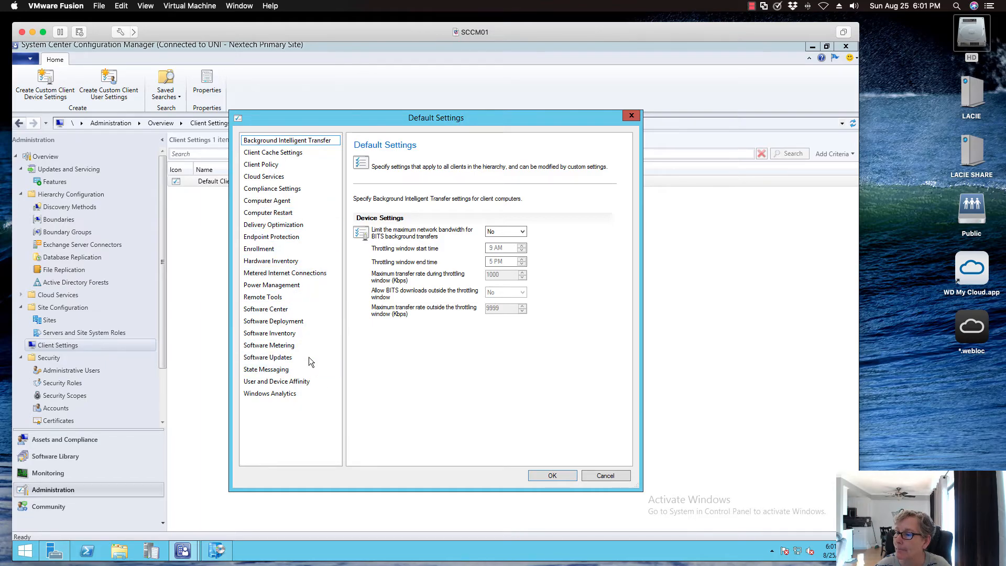
click(297, 309)
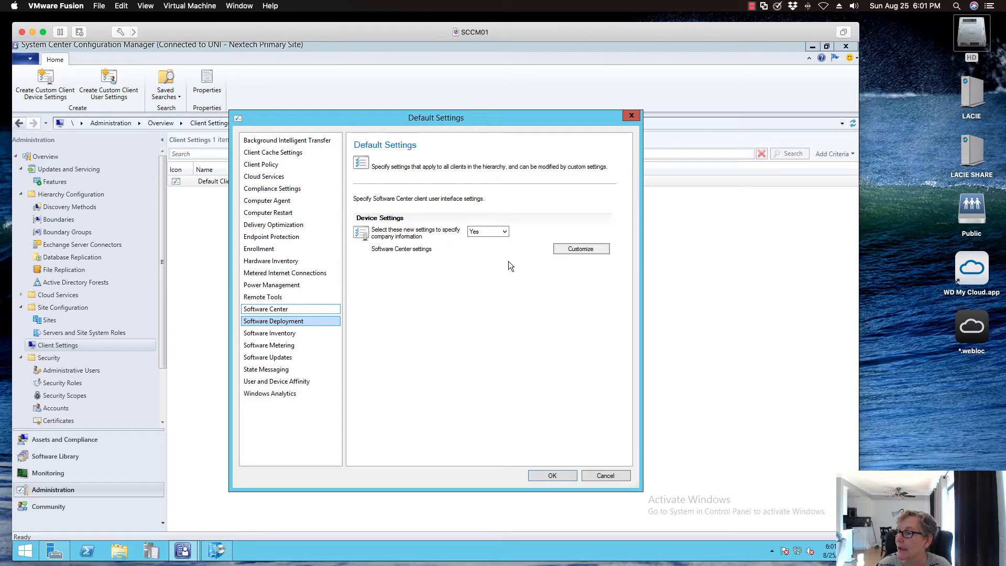
click(579, 250)
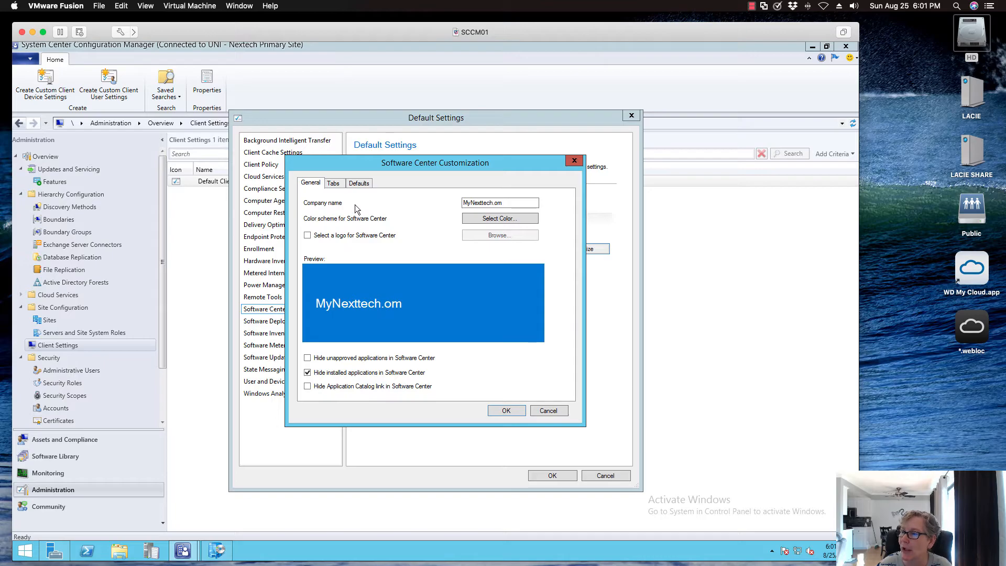
- Review the Software Center tab and default view options, including the default application filter choices, and close both dialogs without saving
click(339, 184)
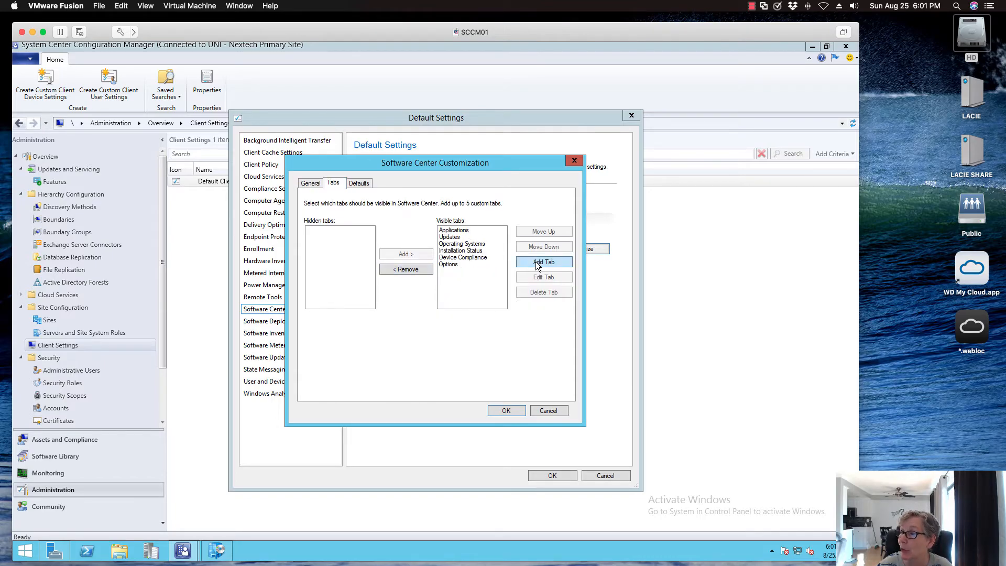
click(362, 187)
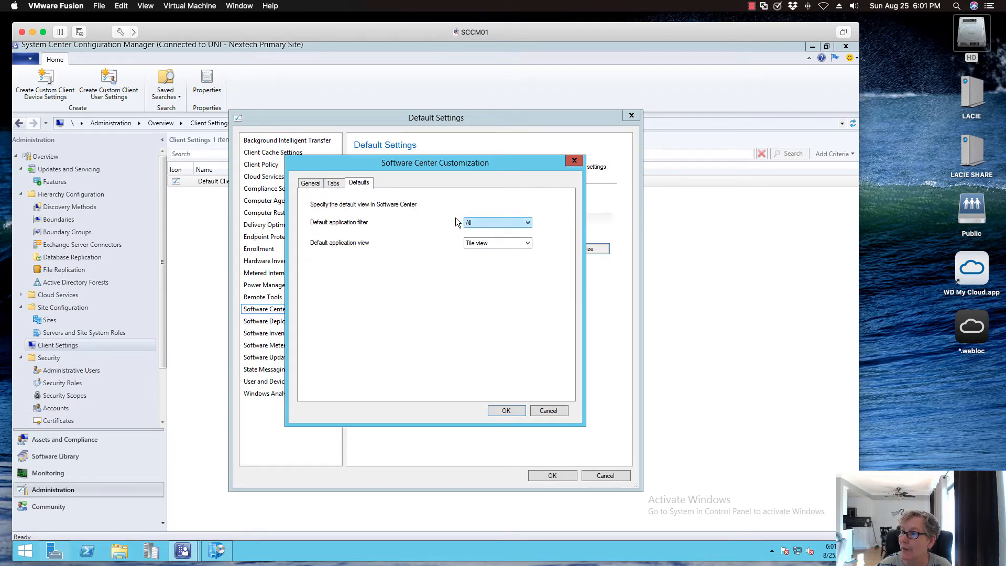
click(513, 222)
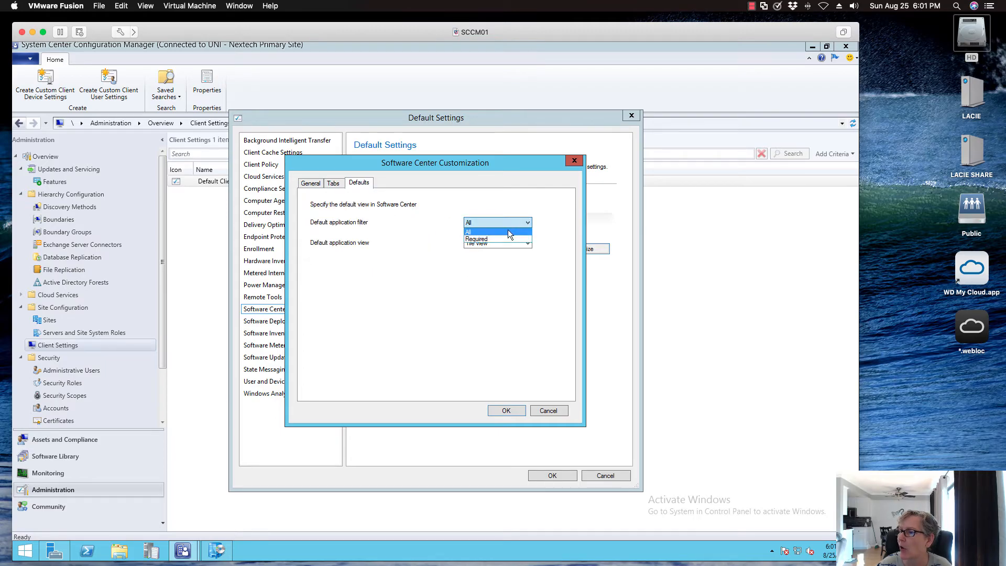
click(503, 232)
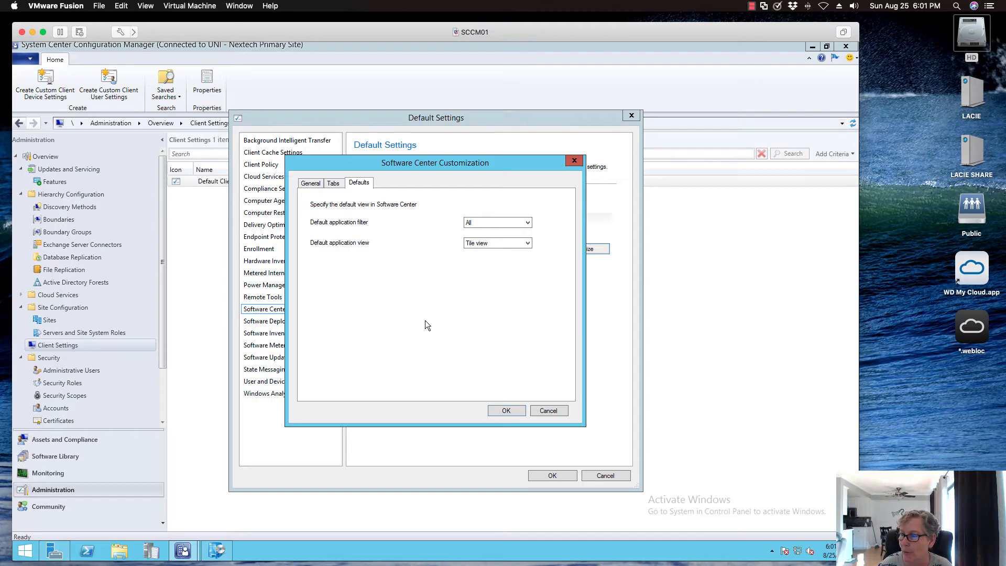
click(549, 411)
click(602, 474)
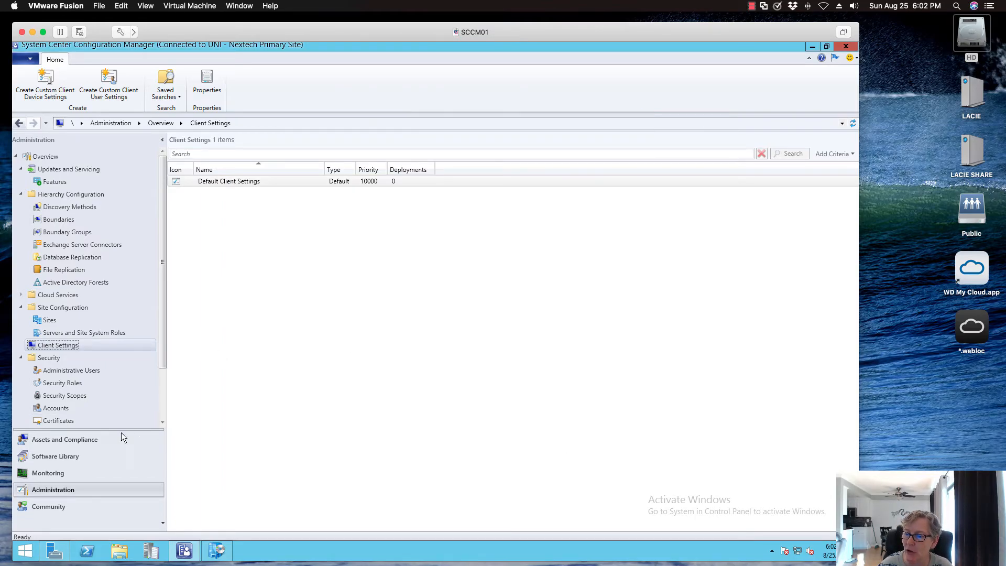
- Open the Updates and Servicing features list and check the available actions for Azure Active Directory user group discovery and Application Groups
click(67, 181)
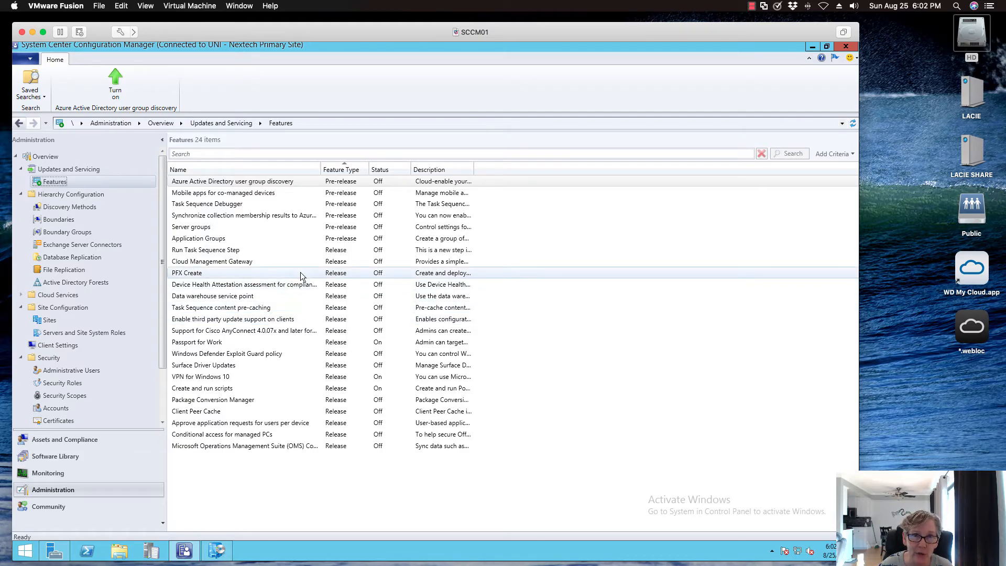
click(281, 182)
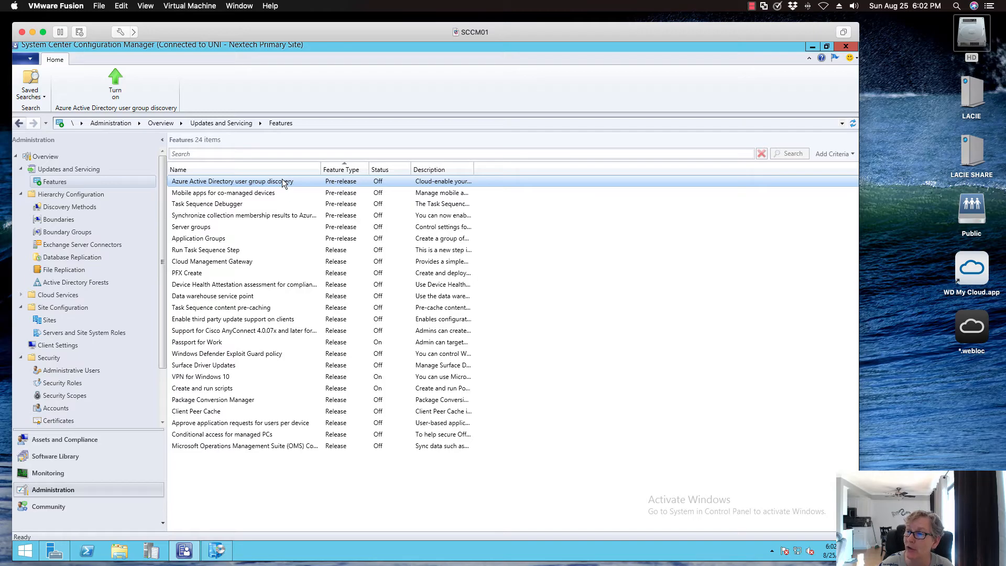
right_click(283, 181)
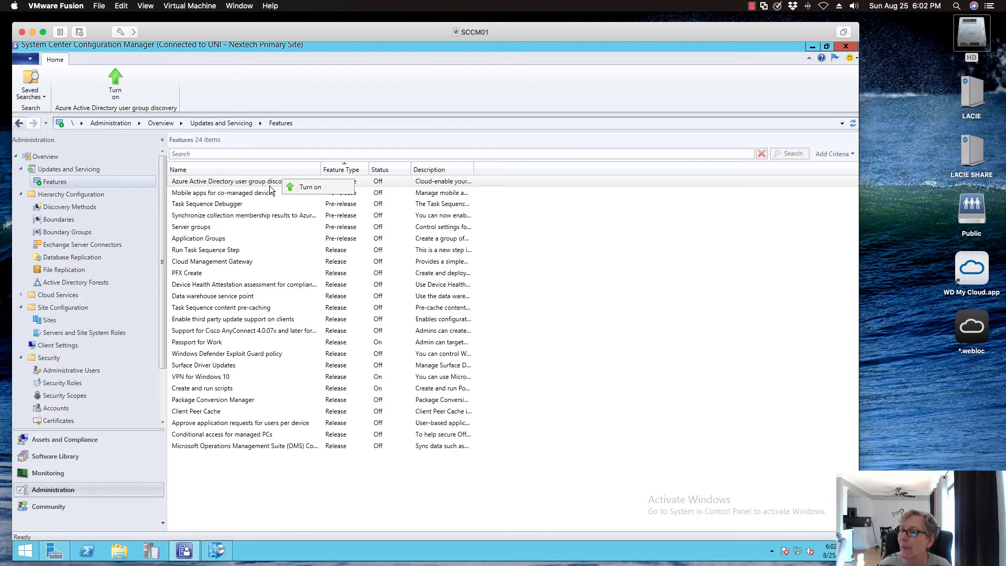
click(219, 239)
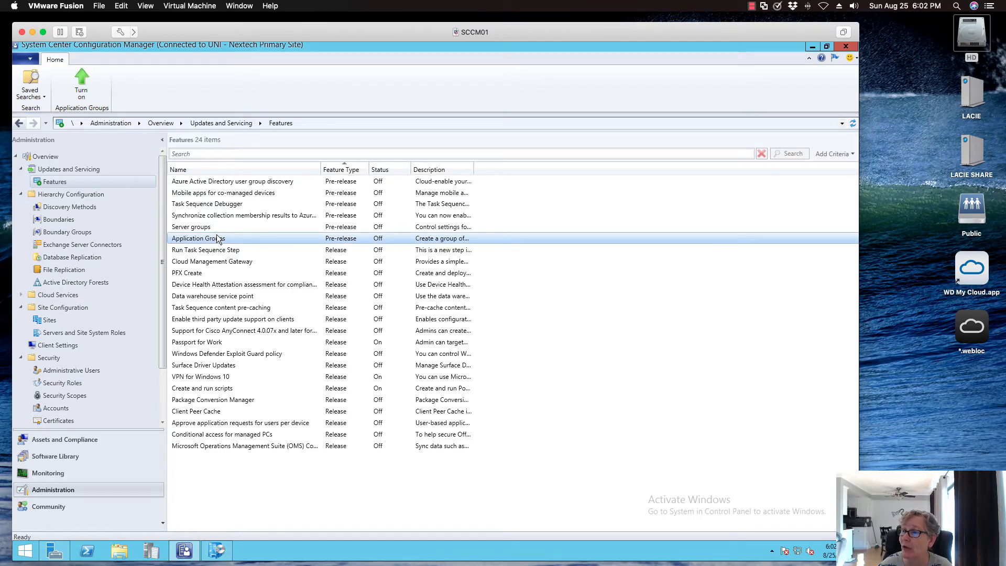
right_click(221, 238)
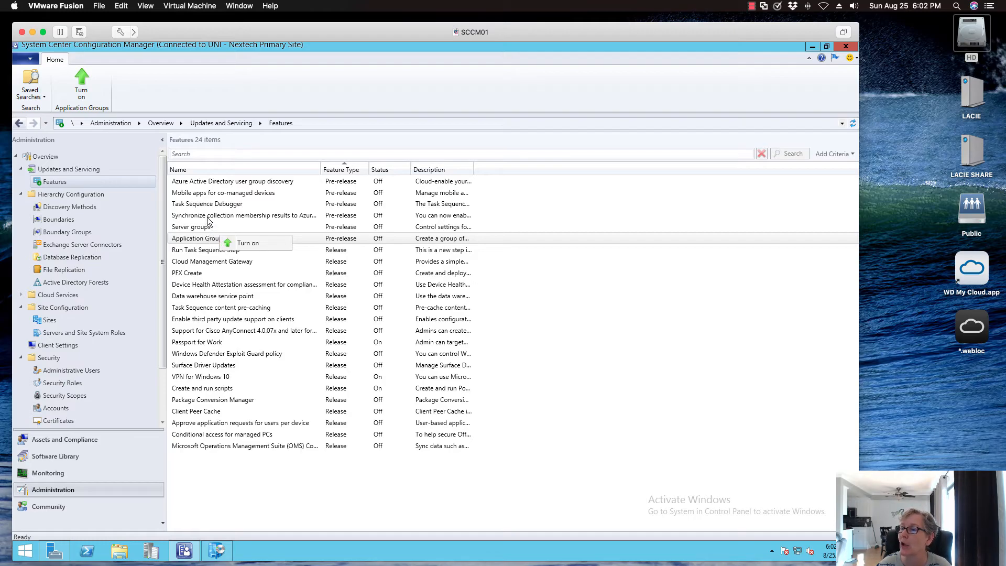
- Widen the Name column of the features list and check the available action for synchronizing collection membership results to Azure Active Directory groups
click(208, 216)
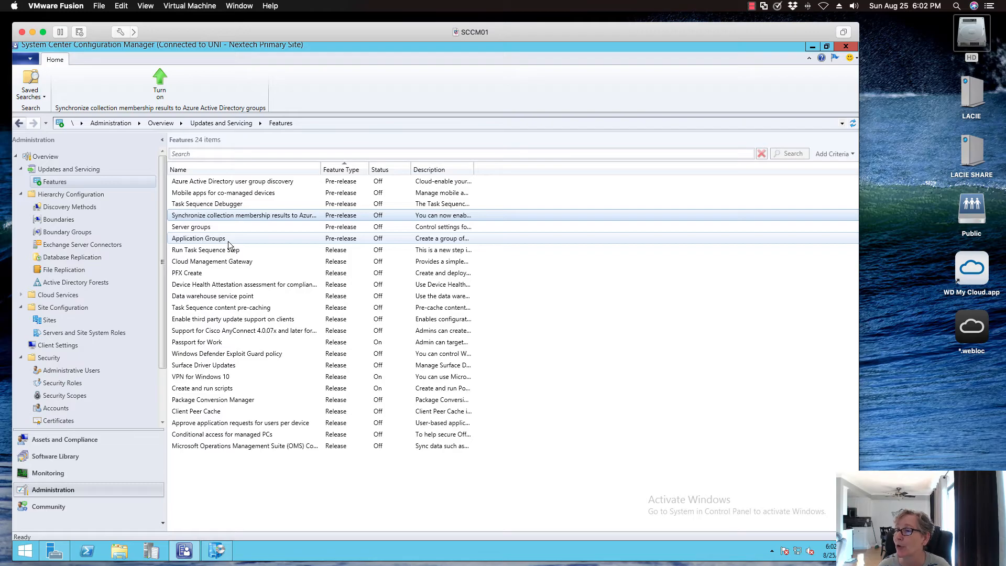
drag(320, 169, 407, 173)
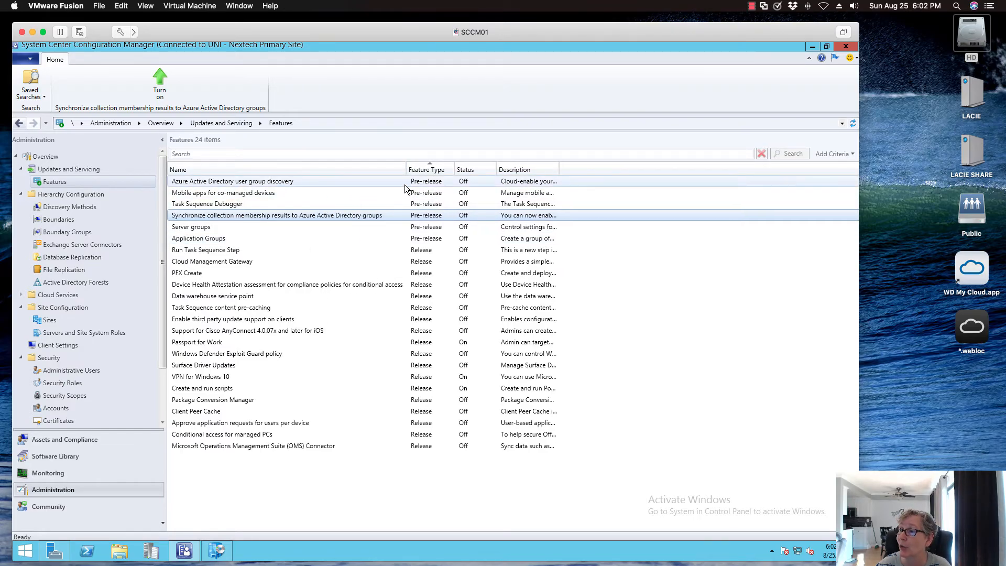
right_click(294, 216)
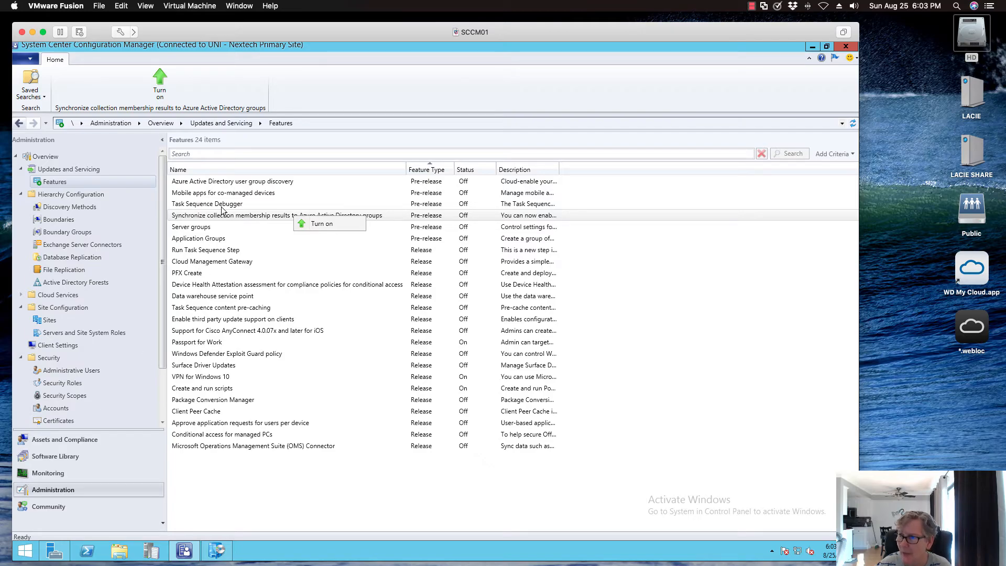
click(212, 192)
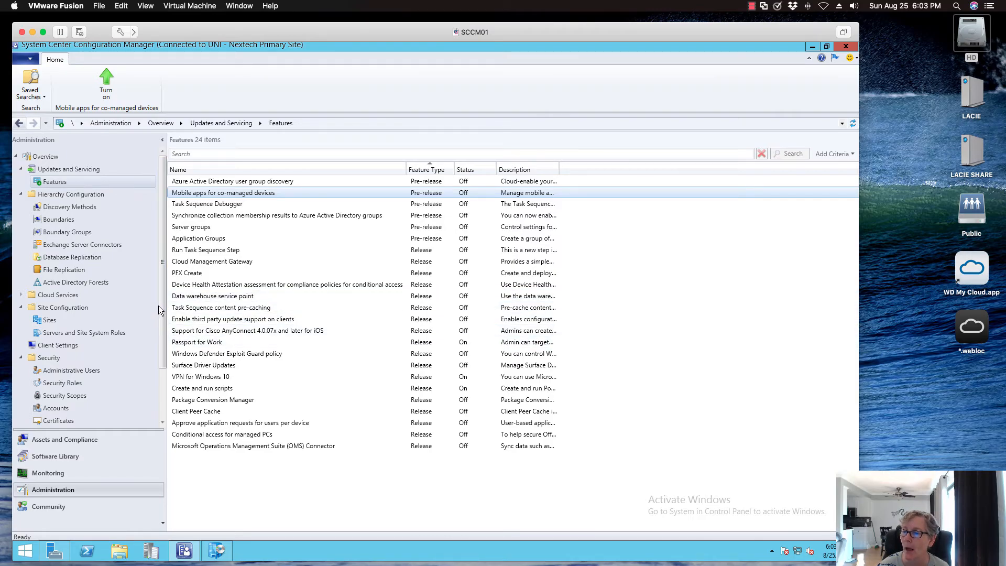
- Open the list of security scopes and view the summary of the Desktops scope
drag(160, 303, 159, 361)
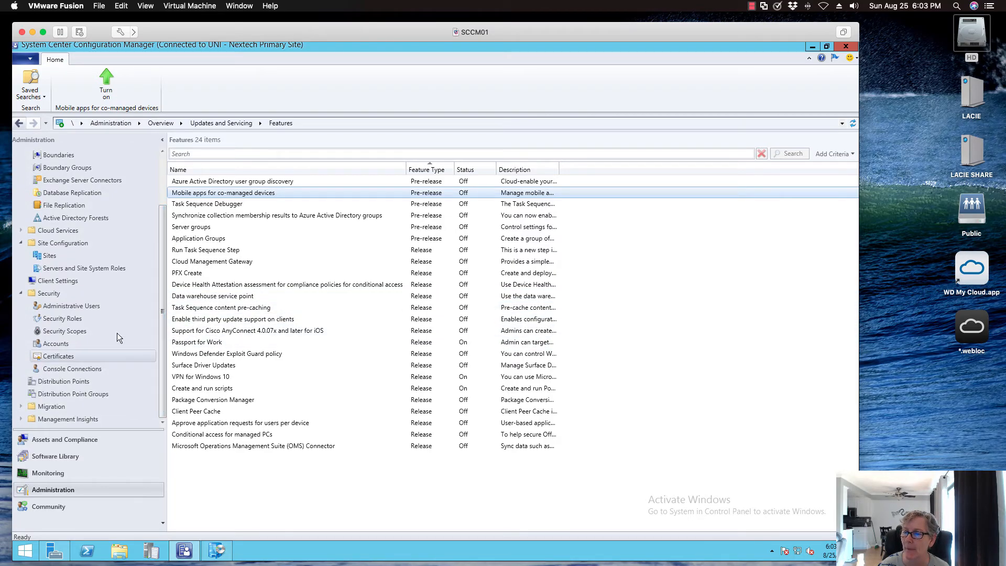
click(72, 331)
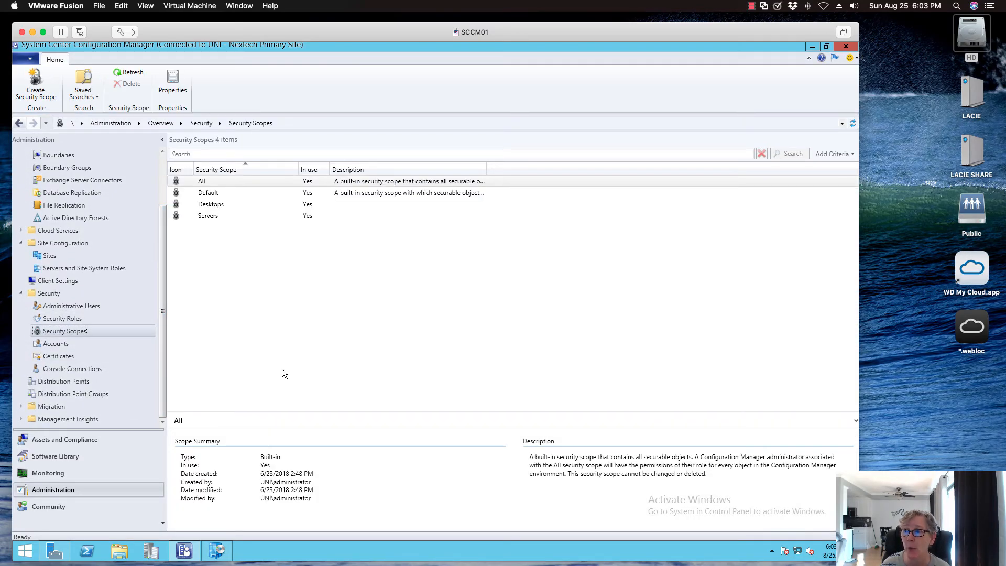
click(224, 205)
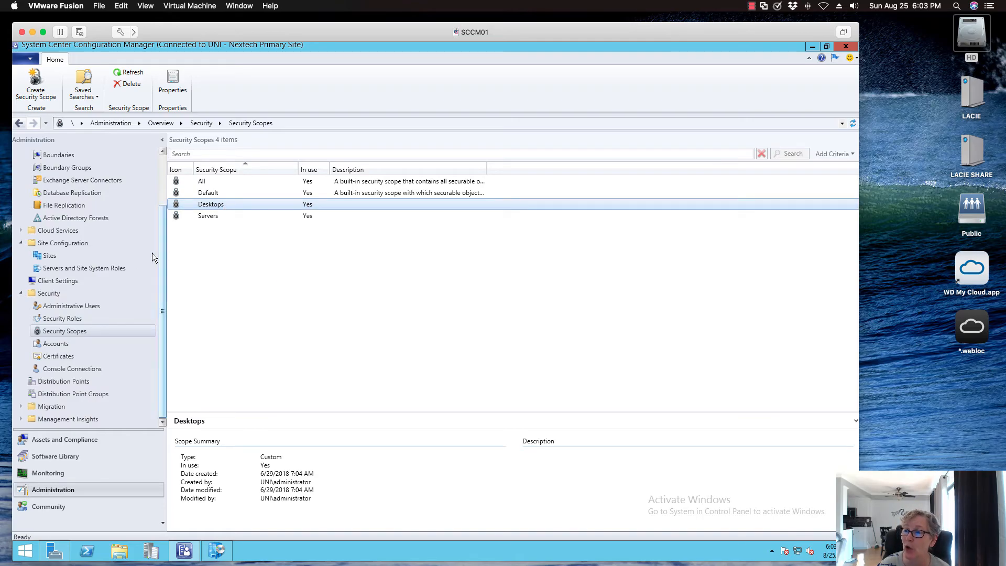
- Open Cloud Services in the Administration workspace and expand its list of nodes
click(69, 235)
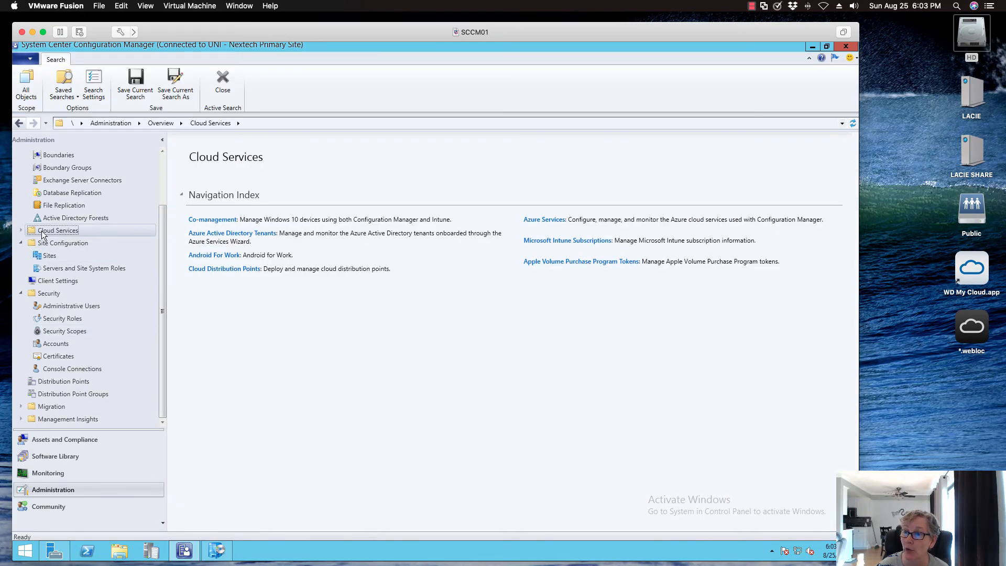
click(21, 231)
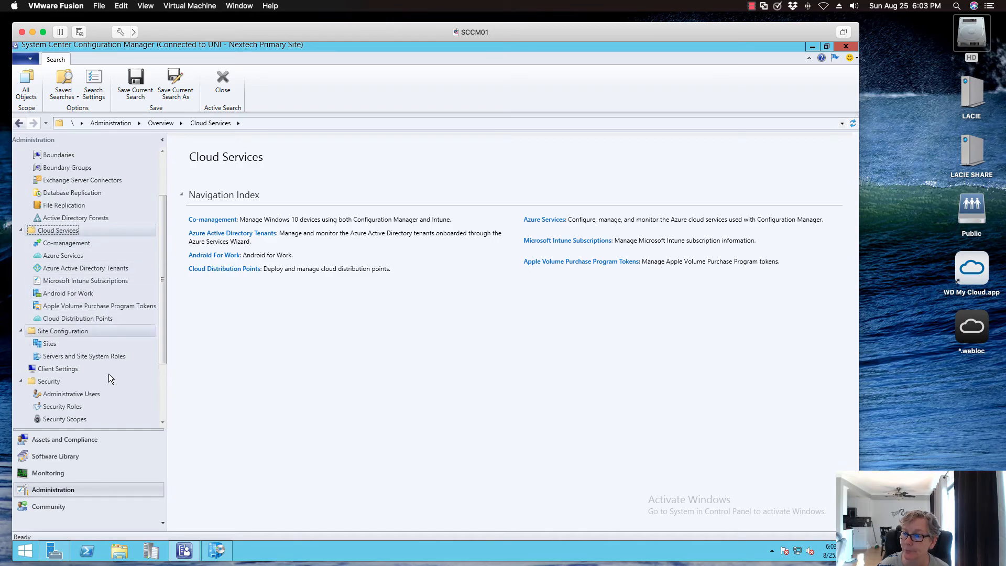
- Restrict the Desktops device collection folder to the Desktops security scope by removing the Default and Servers scopes
click(74, 440)
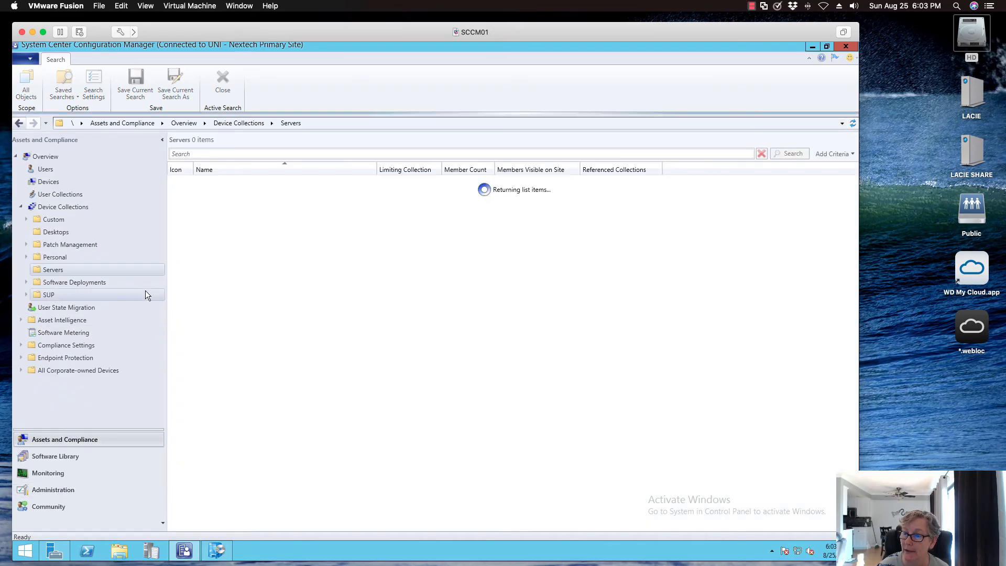
click(64, 234)
right_click(65, 233)
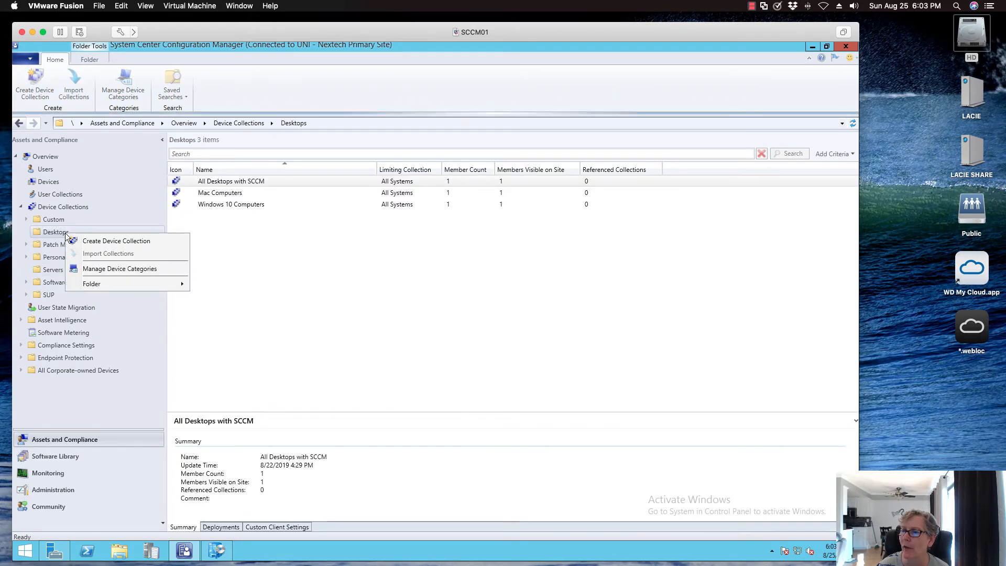
mouse_move(122, 287)
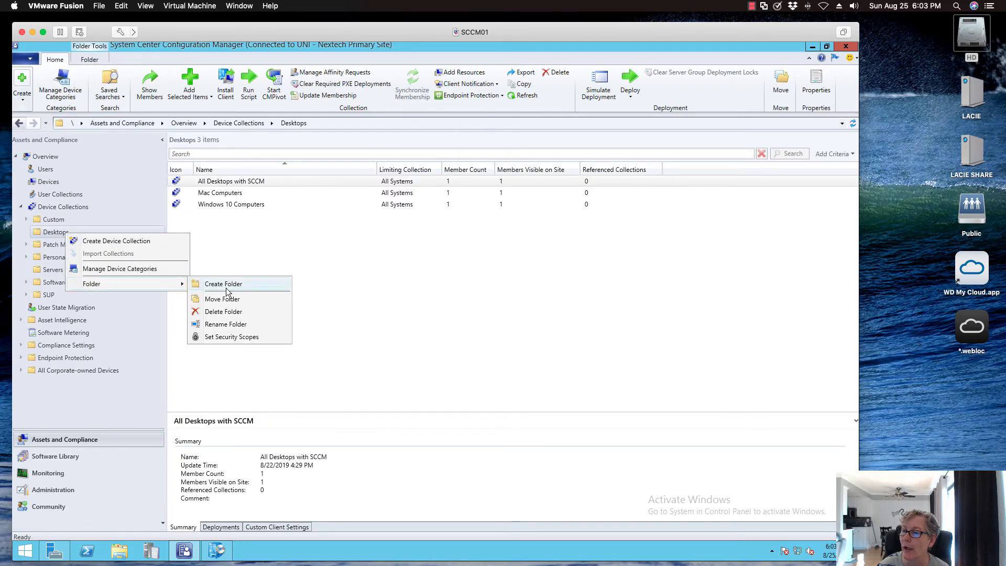
click(210, 338)
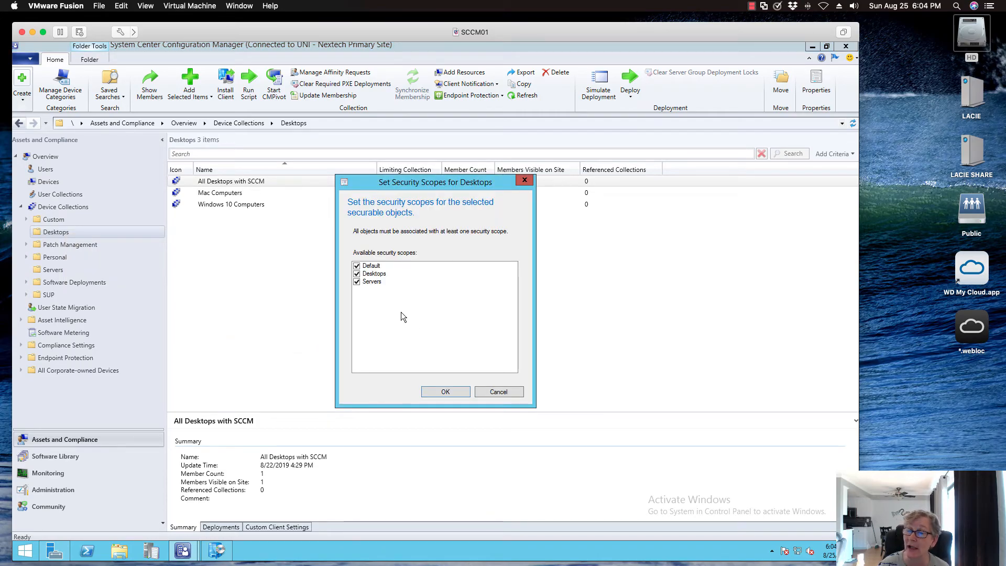
click(357, 266)
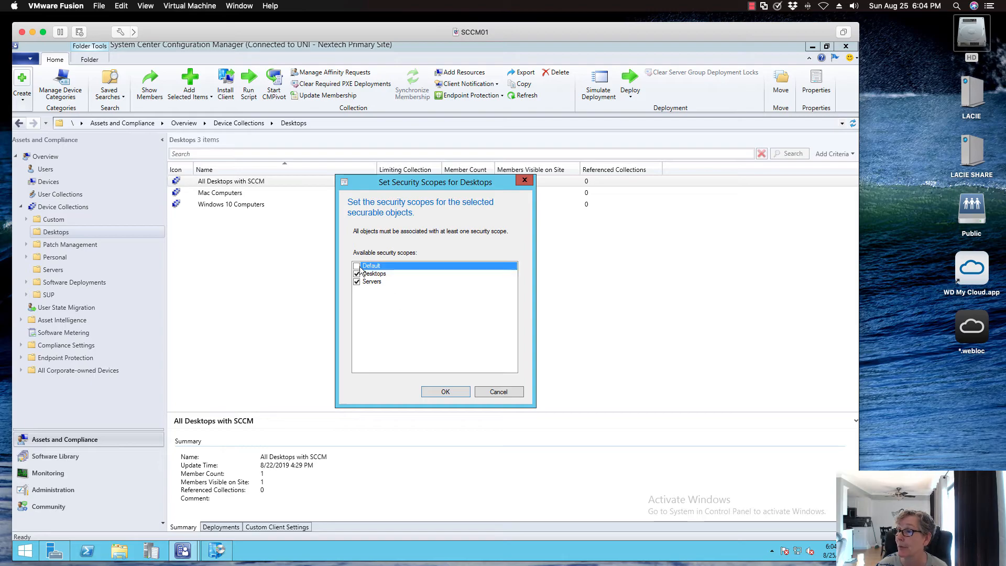
click(357, 281)
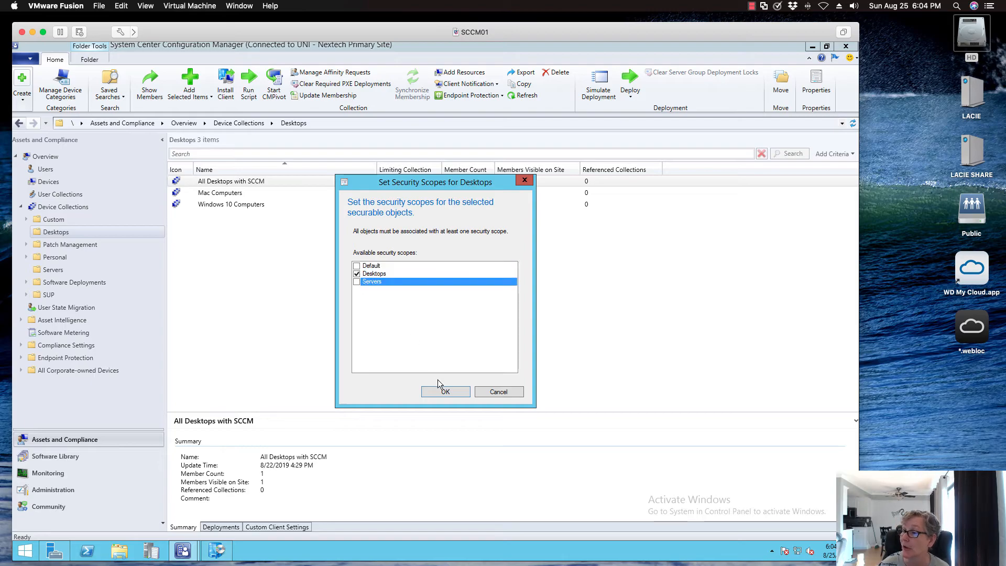
click(445, 392)
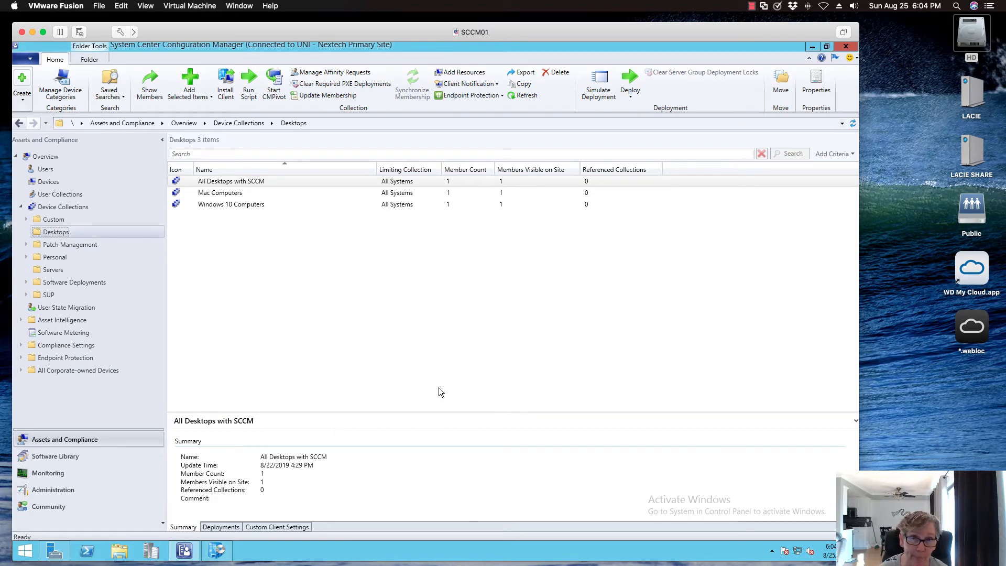
- Reassign the Default and Servers security scopes to the Desktops device collection folder, keeping the Desktops scope assigned
right_click(66, 233)
mouse_move(125, 282)
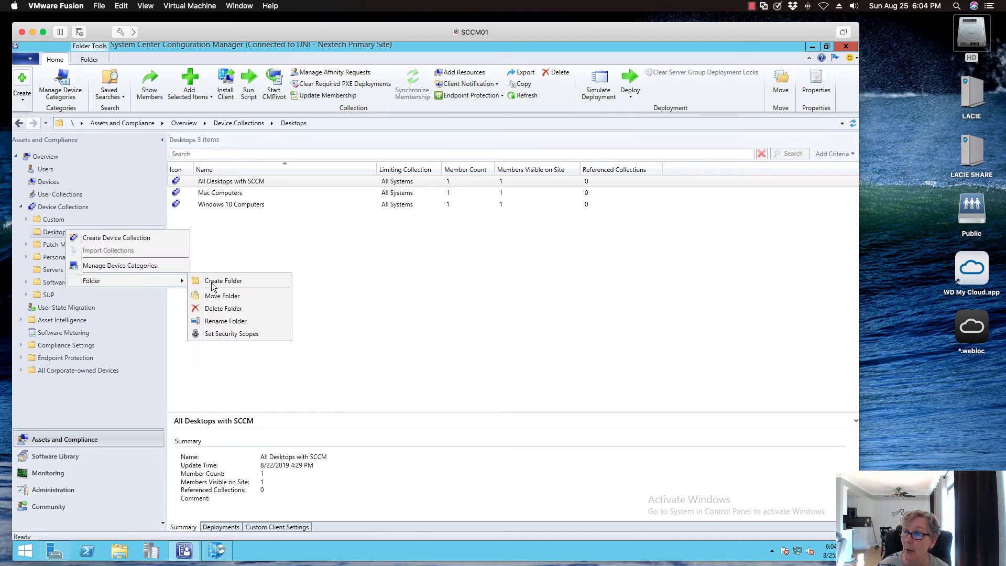
click(229, 335)
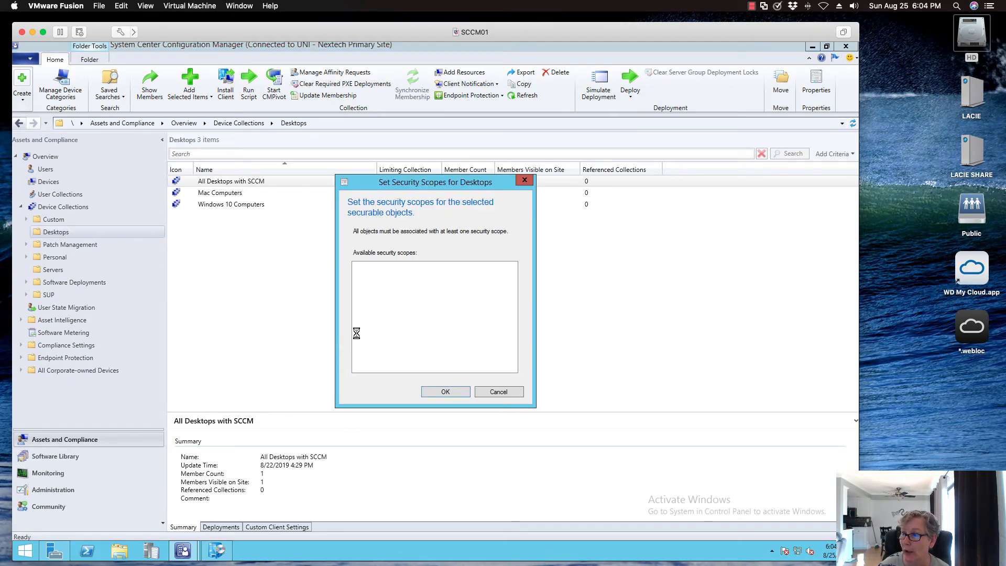
click(357, 266)
click(357, 274)
click(356, 282)
click(357, 274)
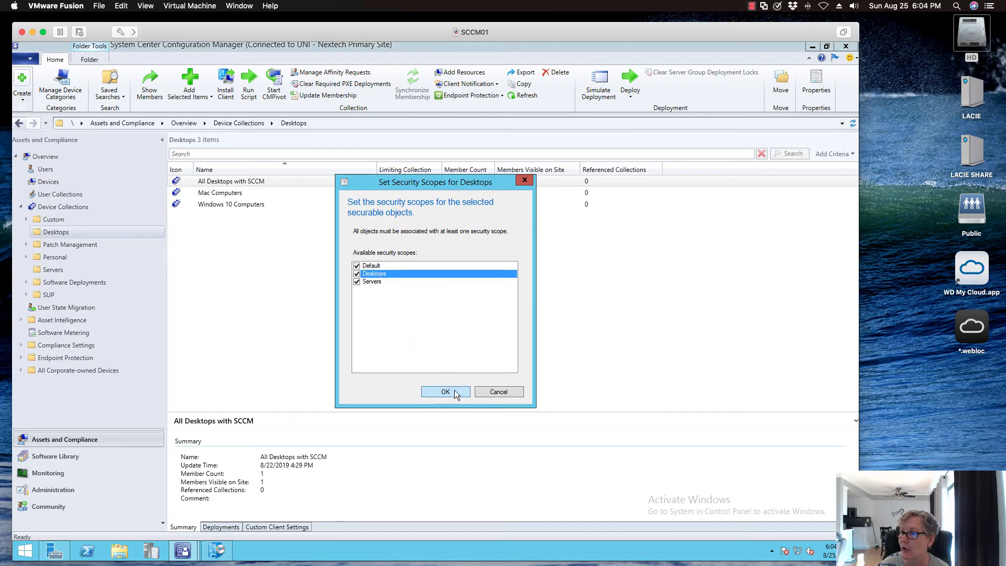
click(454, 393)
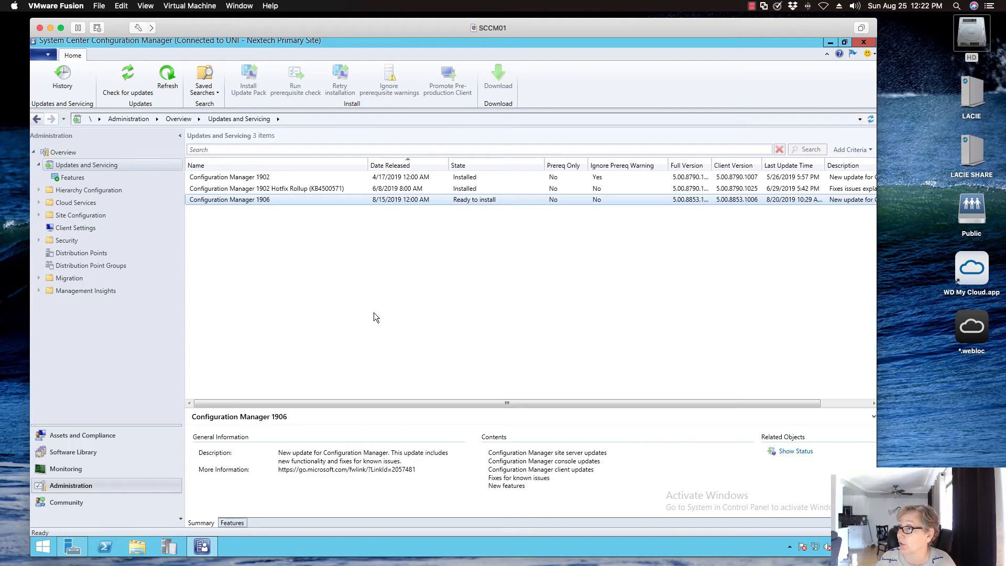
- Run the prerequisite check for the Configuration Manager 1906 update and select that update to follow its state
right_click(329, 198)
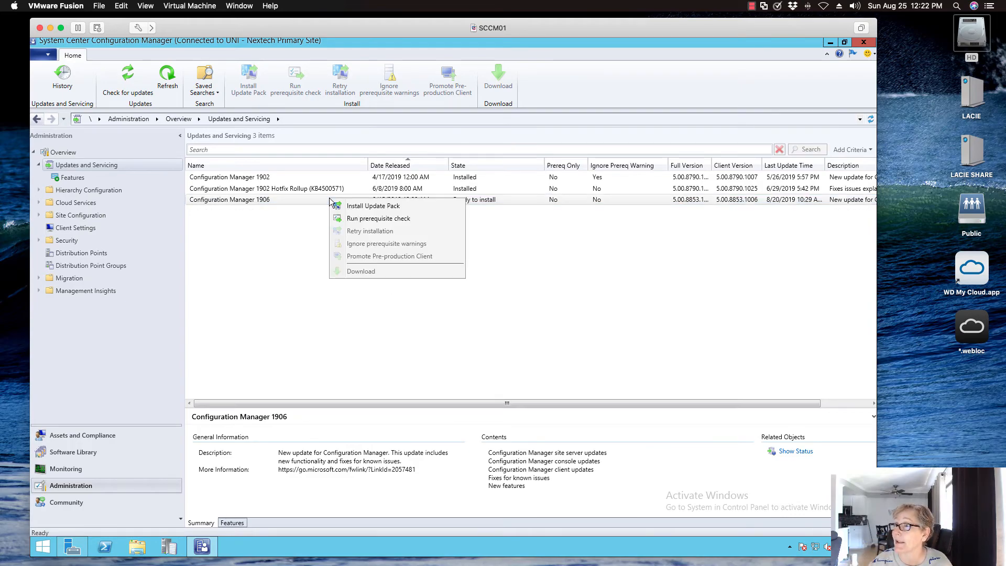
click(353, 219)
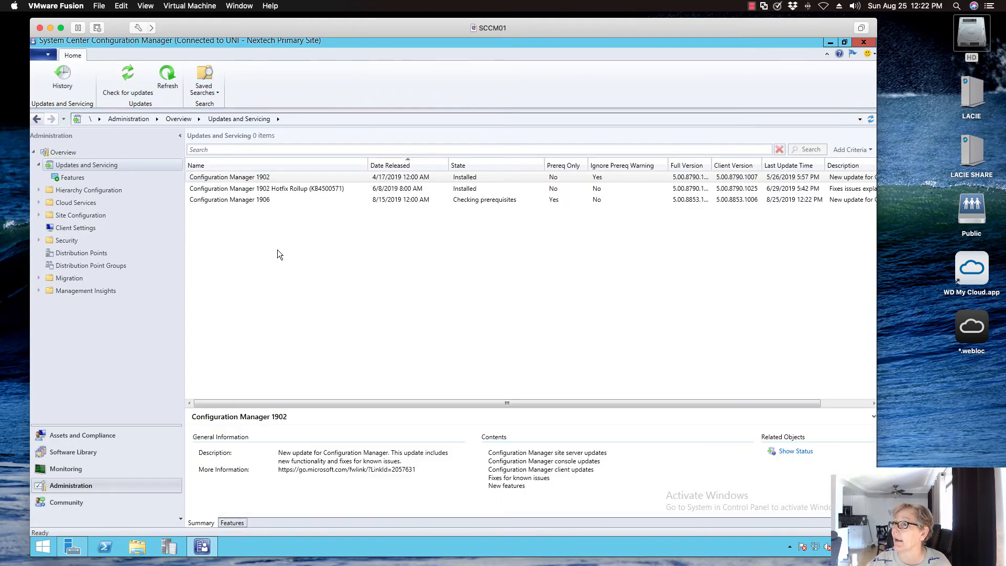
click(257, 202)
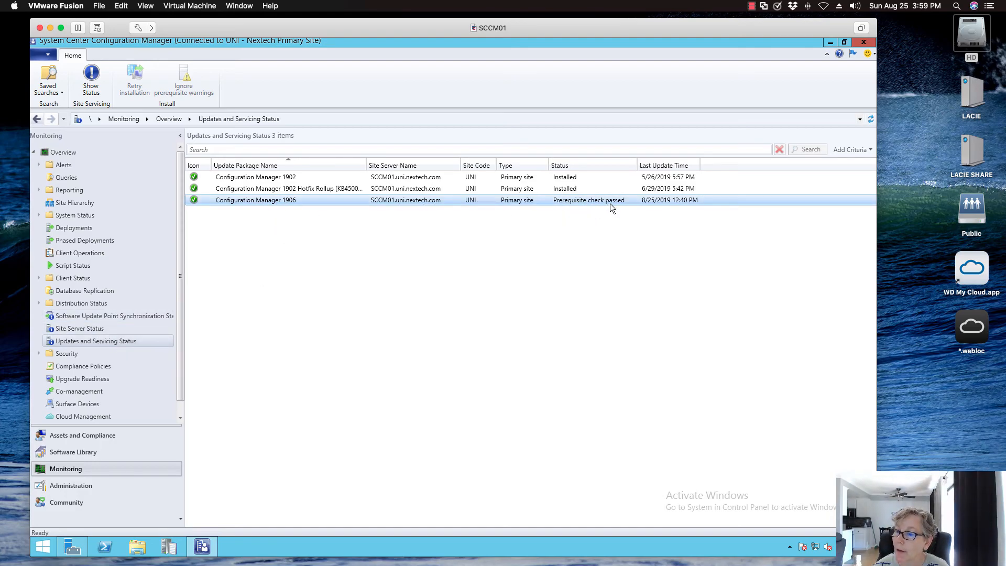
- Start installing the Configuration Manager 1906 update pack from Updates and Servicing, ignoring any prerequisite check warnings
click(91, 488)
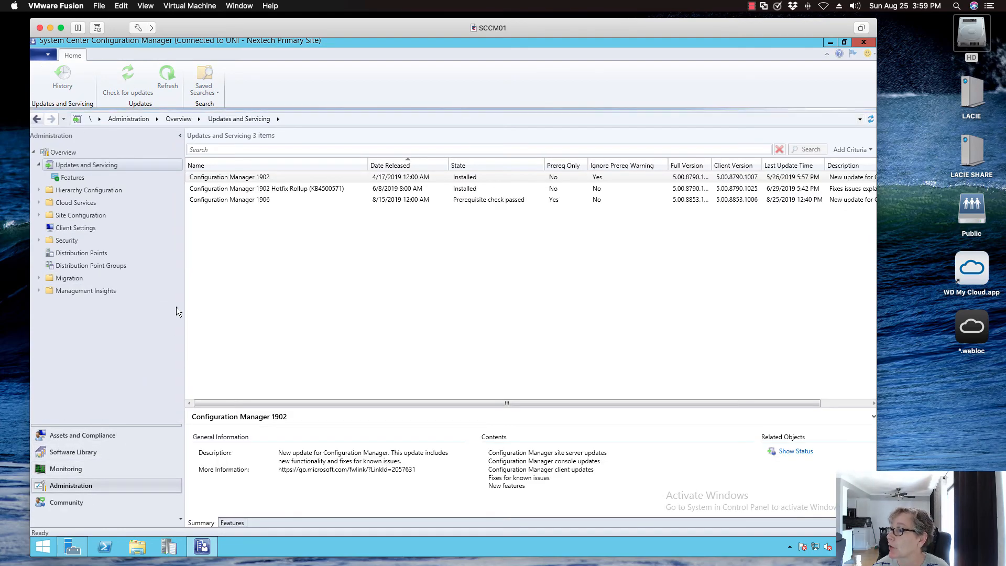
click(238, 201)
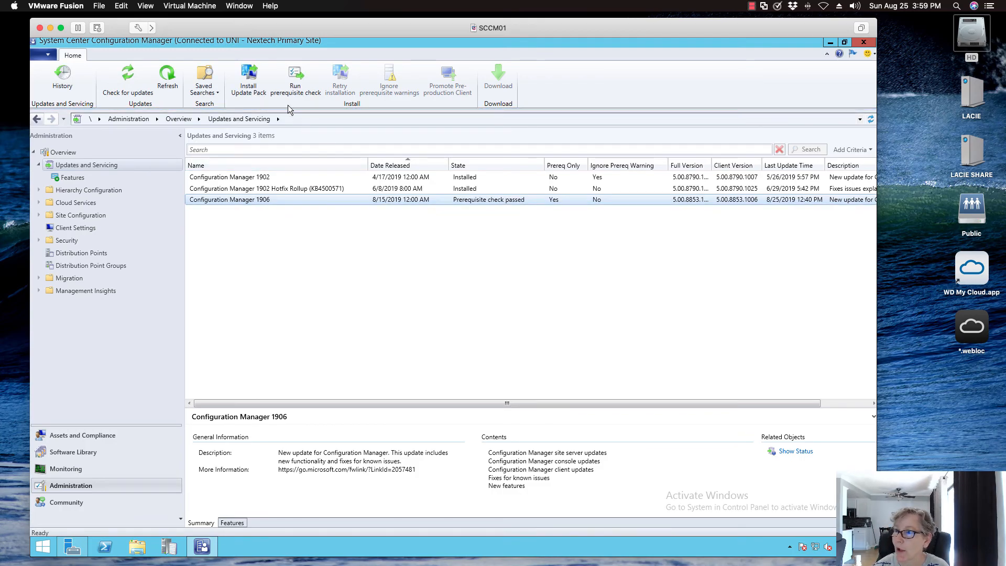
click(248, 78)
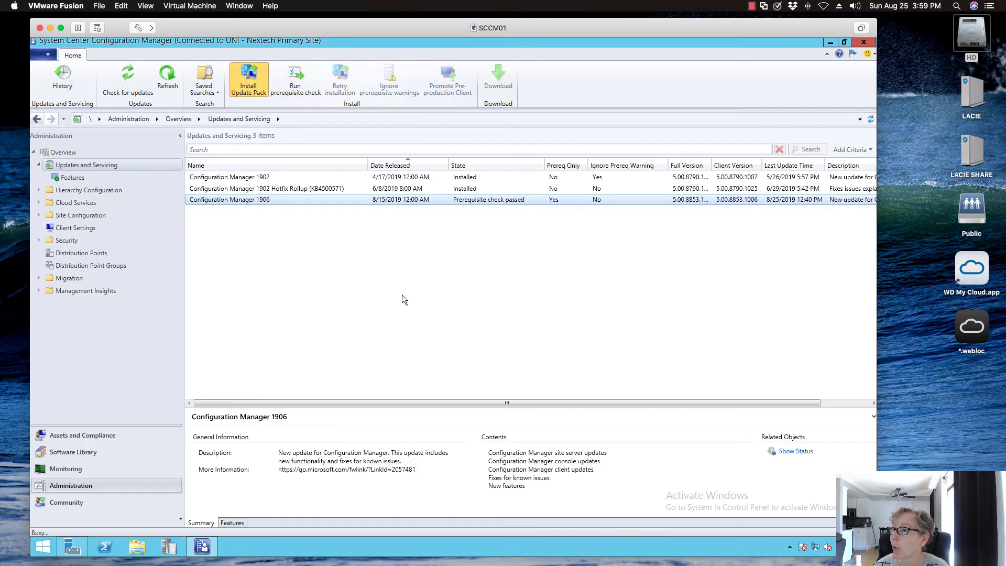
click(394, 361)
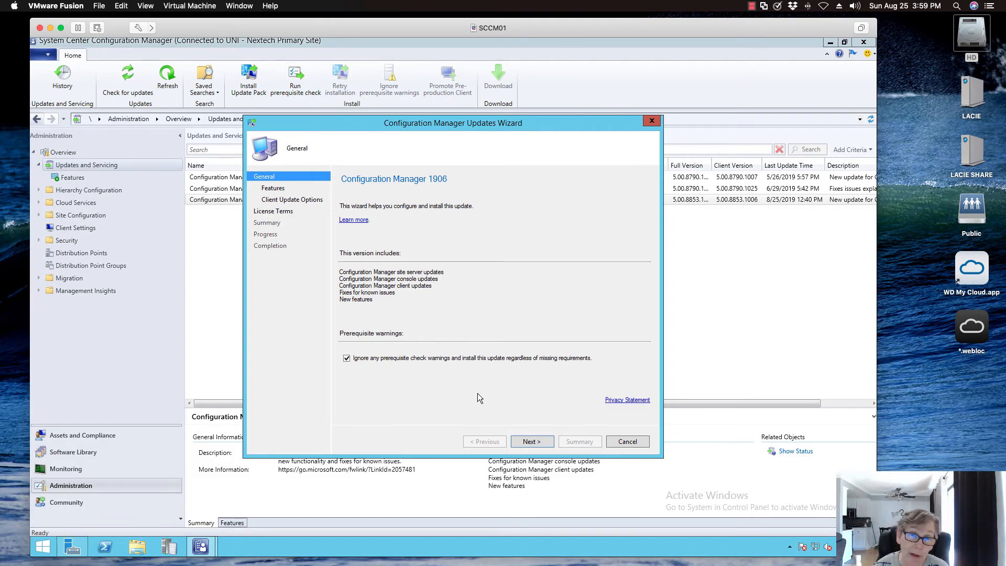
click(531, 442)
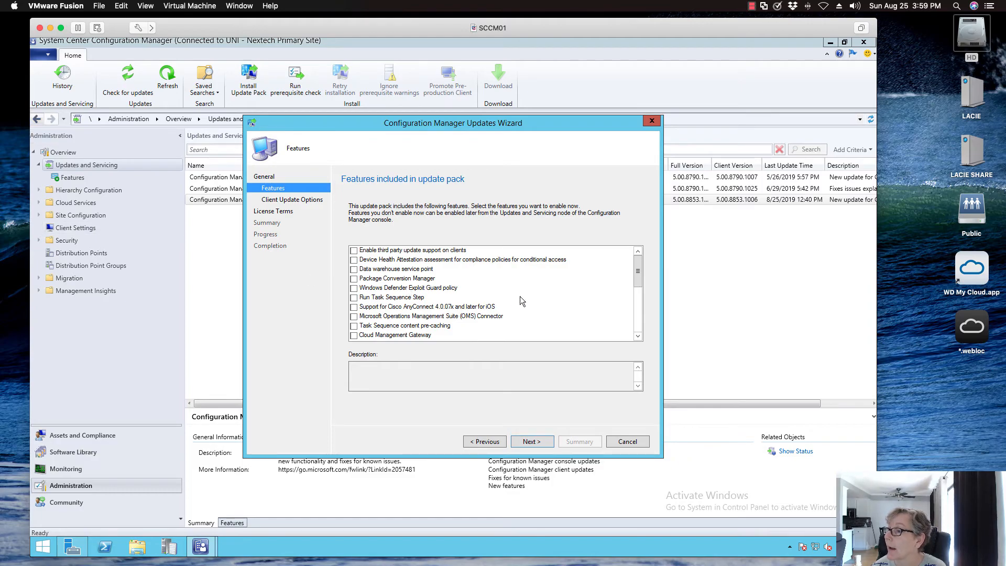
- Leave the update pack's optional features unselected and keep the client update option Upgrade without validating
mouse_move(640, 273)
mouse_down()
mouse_move(641, 325)
mouse_move(646, 281)
mouse_up()
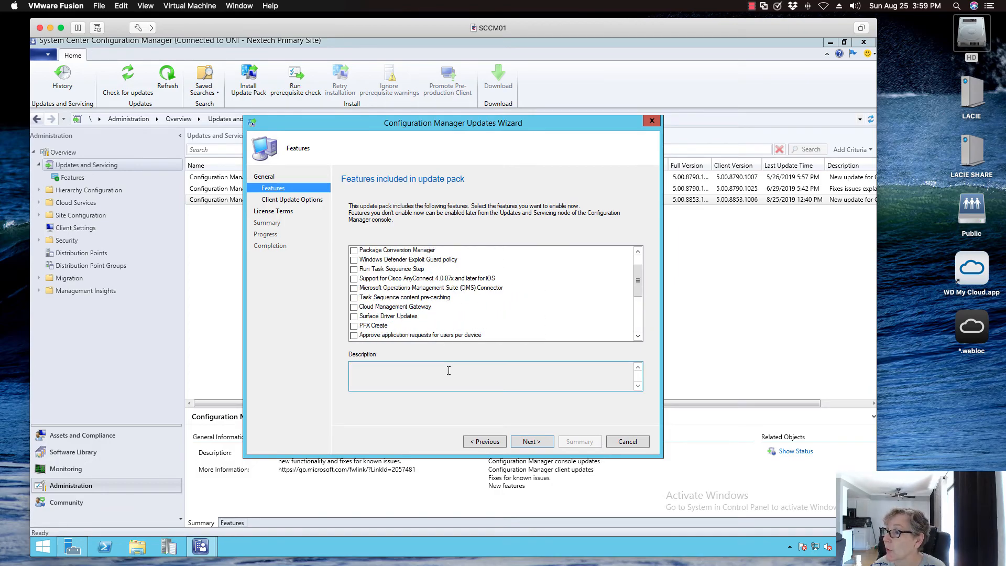
click(542, 441)
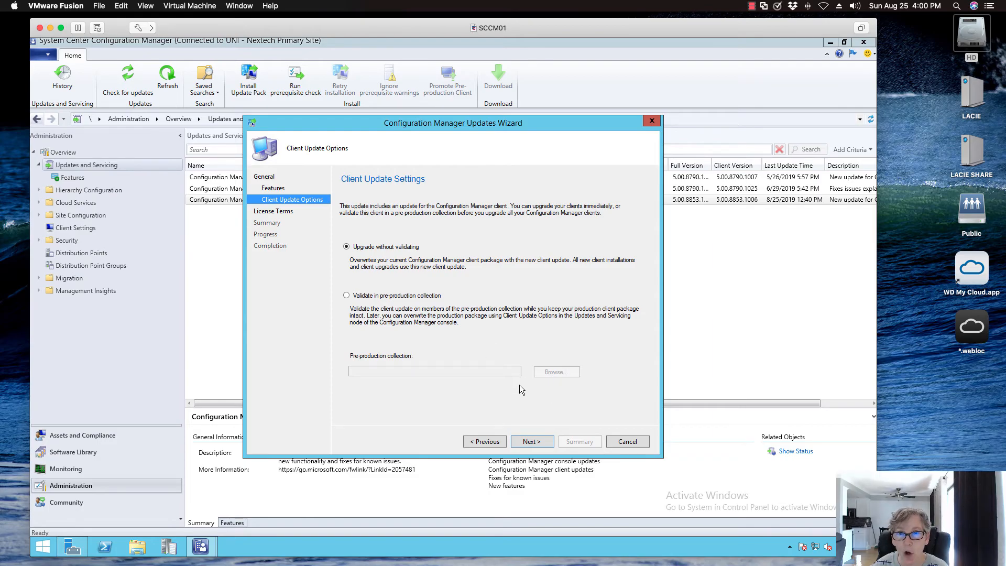
click(535, 444)
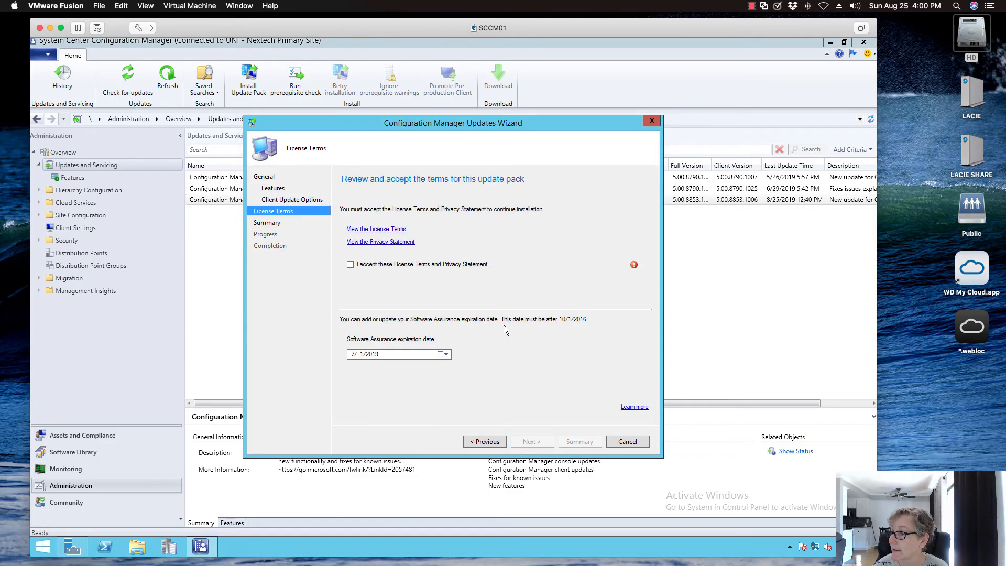
- Accept the license terms with the Software Assurance expiration date 7/1/2019, and run the update wizard through to completion
click(382, 266)
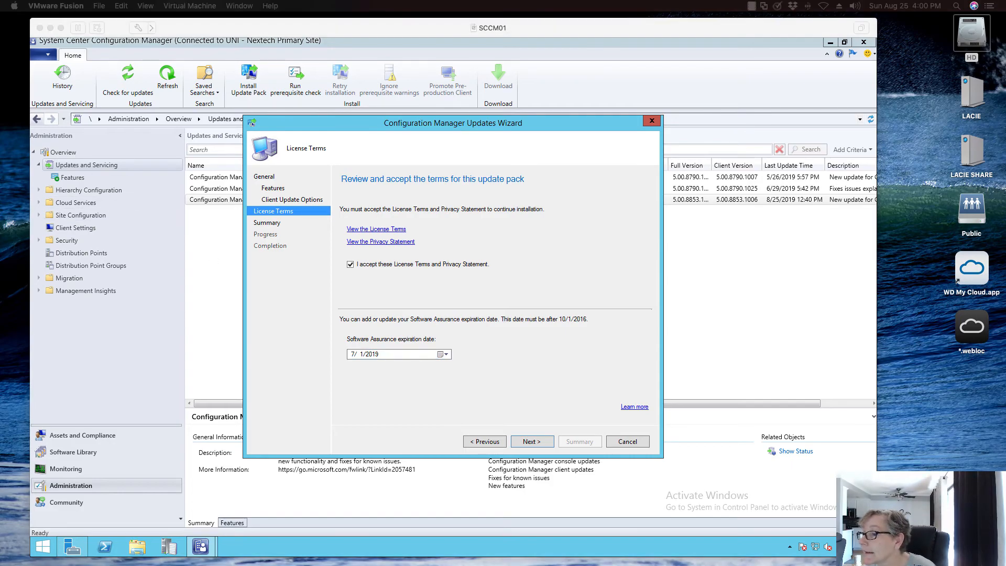
click(382, 356)
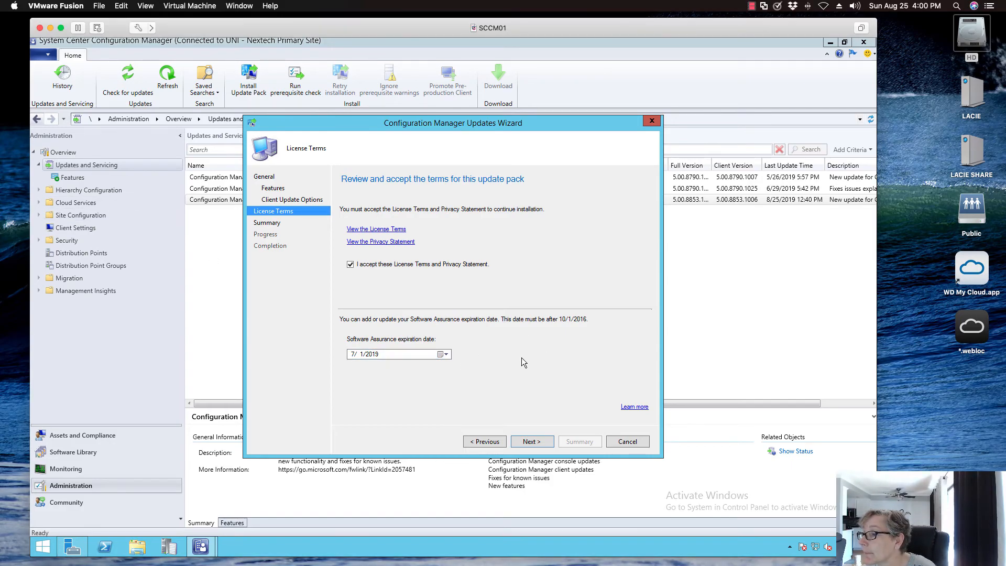
click(533, 440)
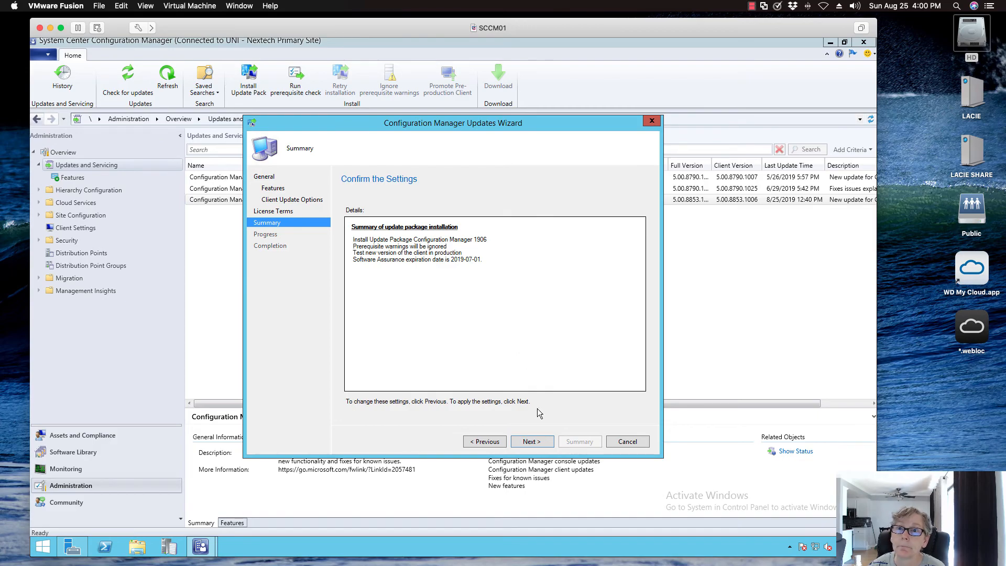
click(532, 443)
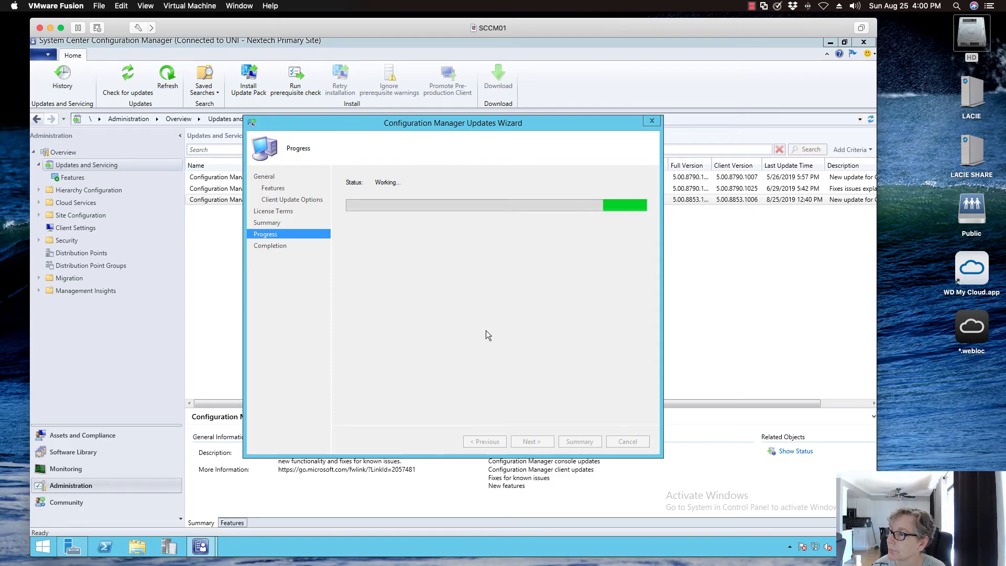
click(627, 441)
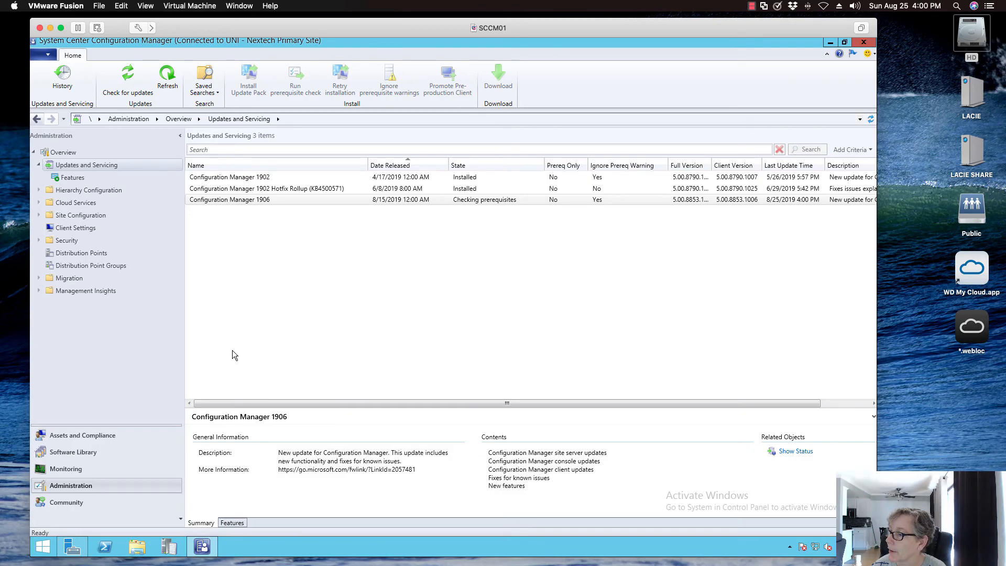
- Refresh the 1906 update's servicing status in the Monitoring workspace and install the new console version
click(96, 469)
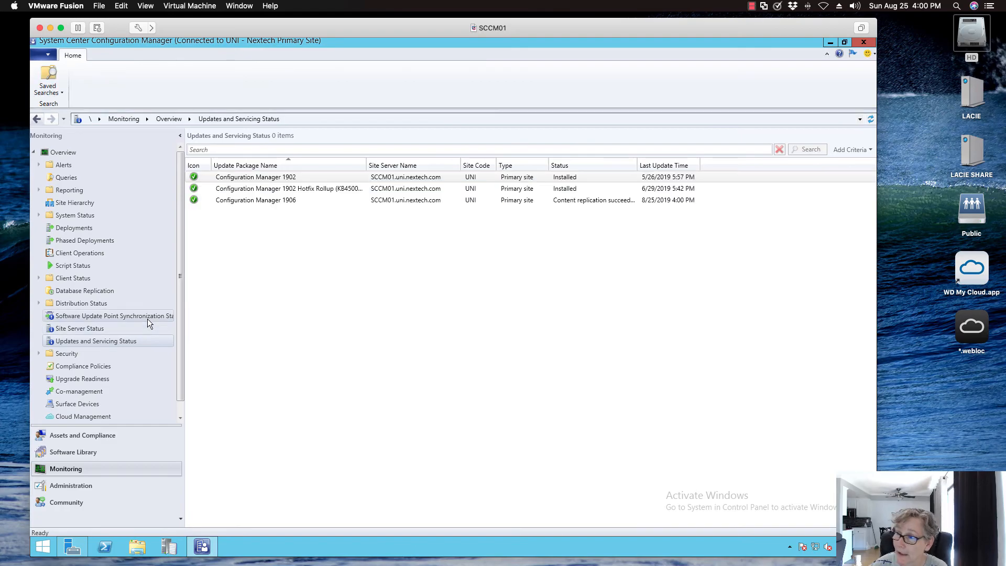
click(265, 200)
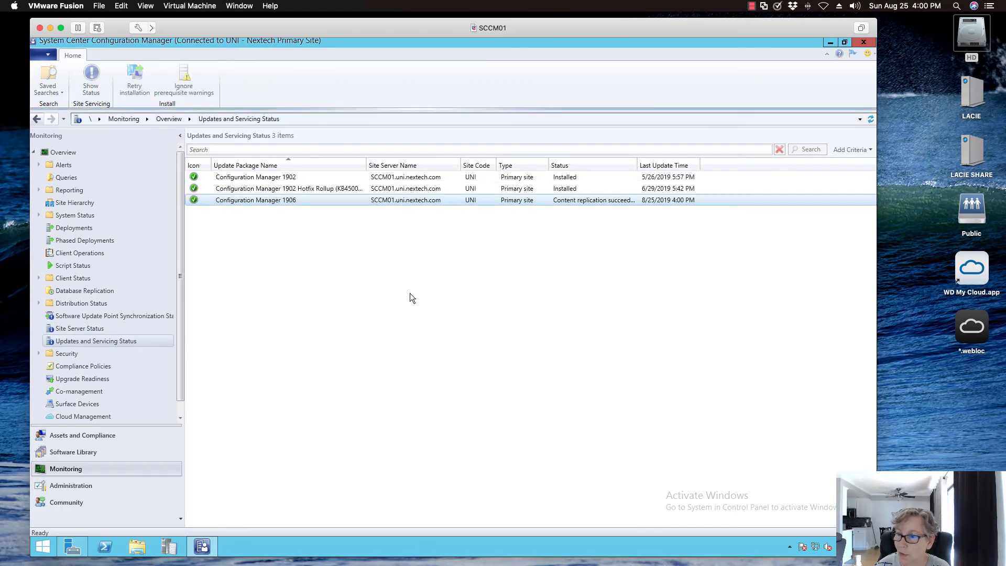
click(870, 120)
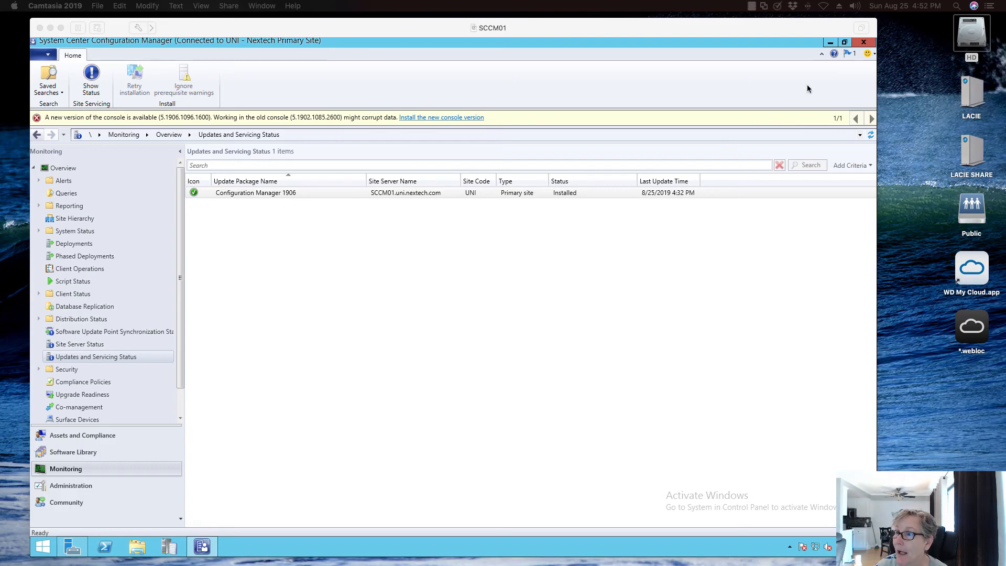
click(435, 117)
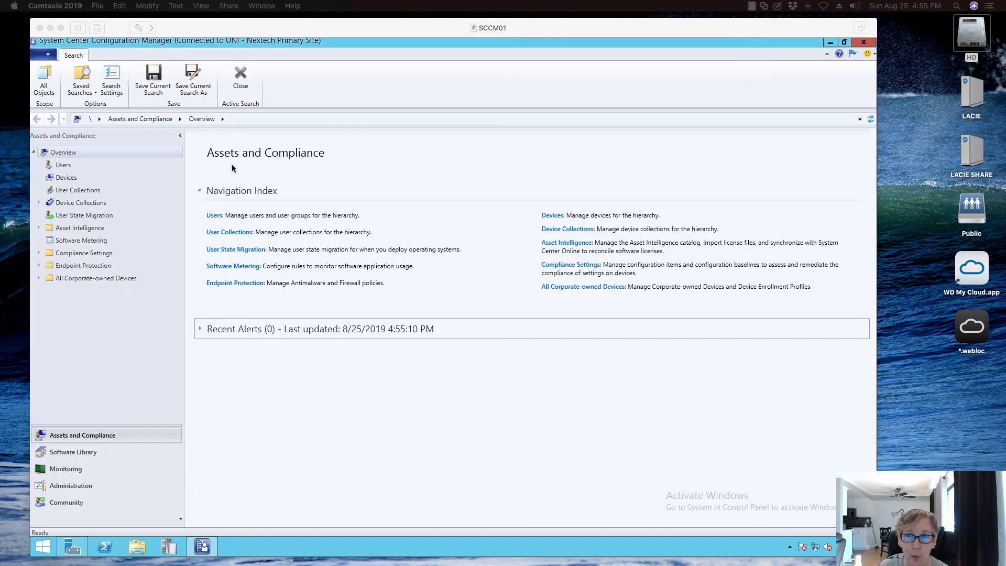
- Open the Sites node under Site Configuration and review the client upgrade settings in Hierarchy Settings without changing them
click(97, 486)
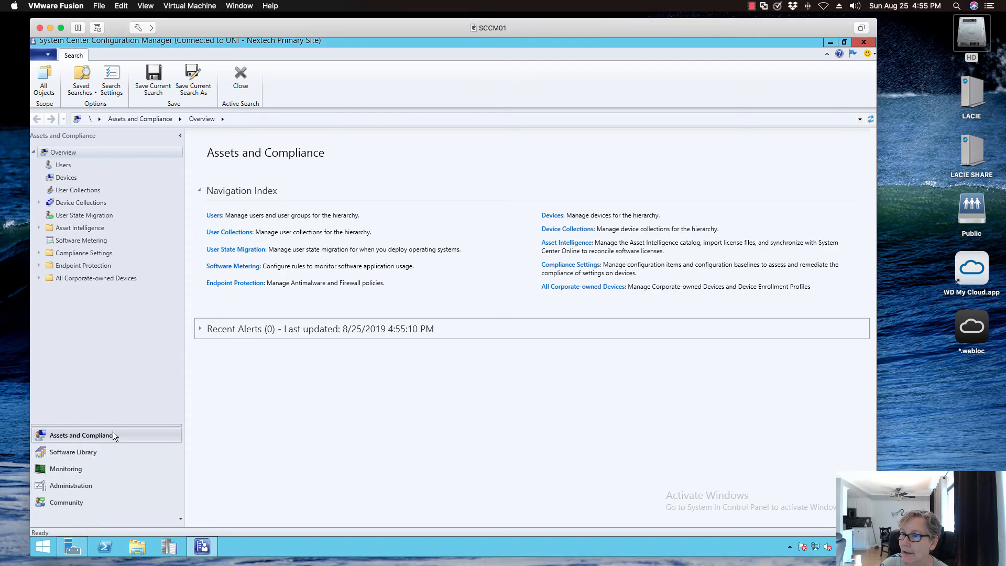
click(90, 464)
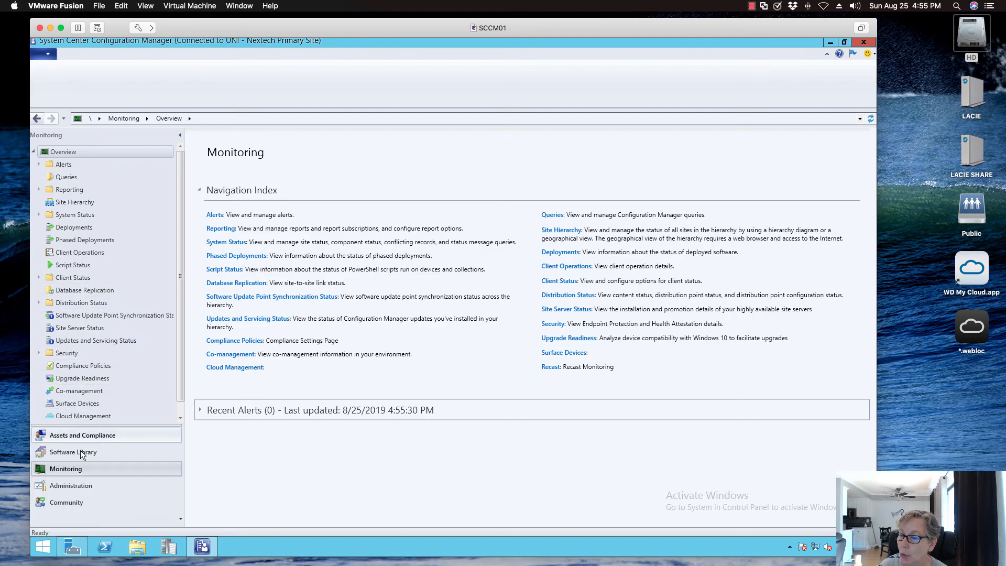
click(77, 485)
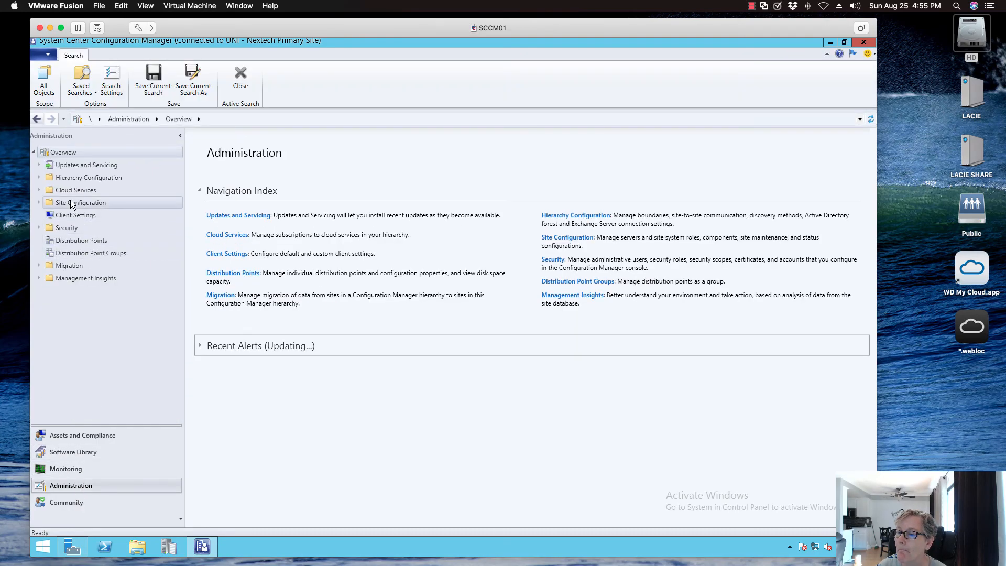
click(38, 204)
click(61, 213)
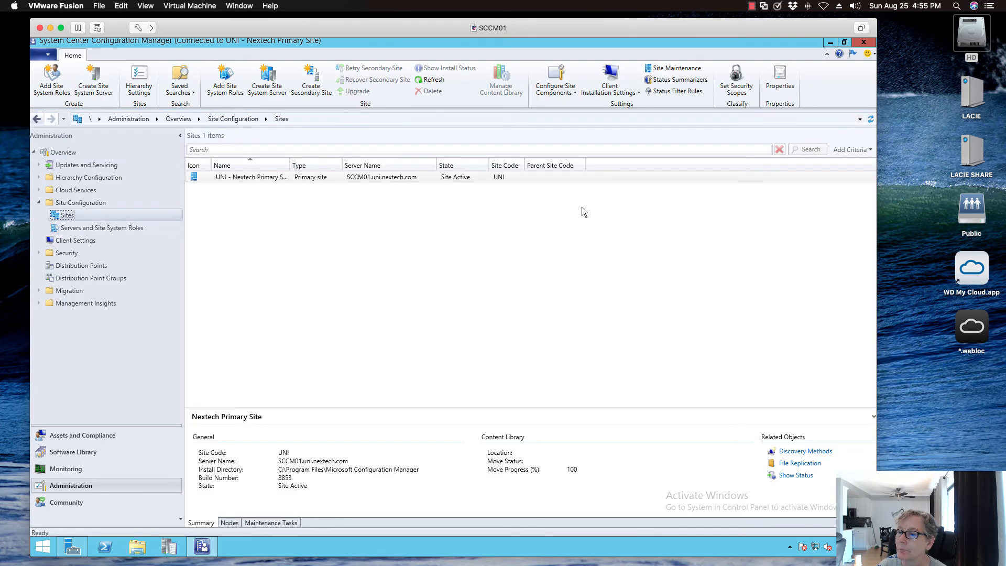
click(139, 82)
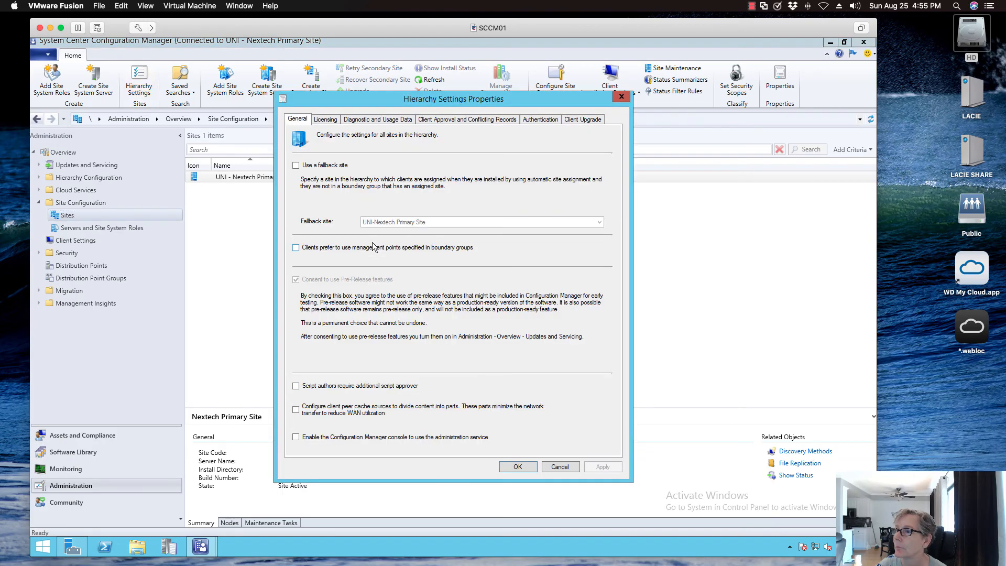
click(583, 119)
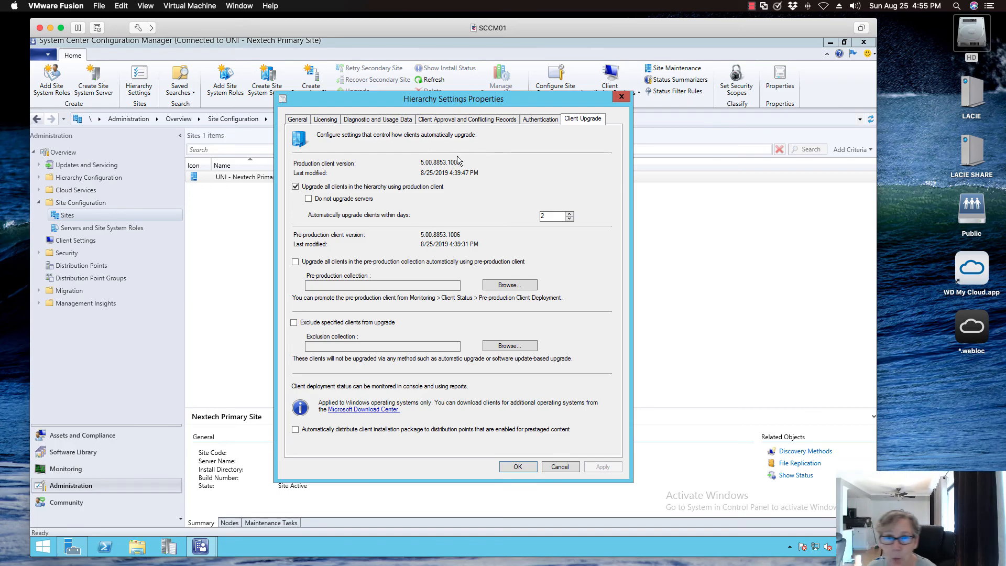
click(560, 466)
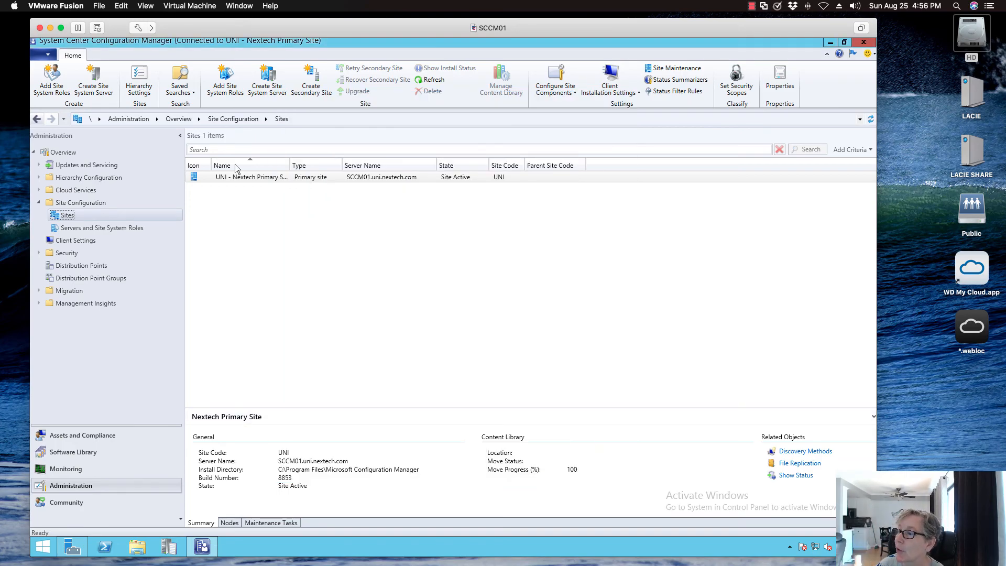
- View the console and site version in the About System Center Configuration Manager information and close it
click(48, 55)
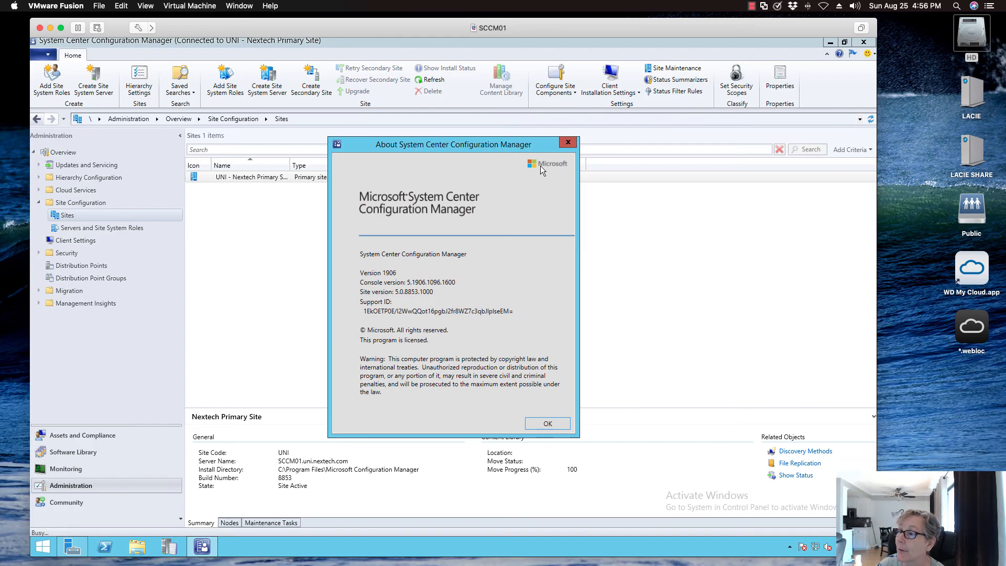
click(568, 142)
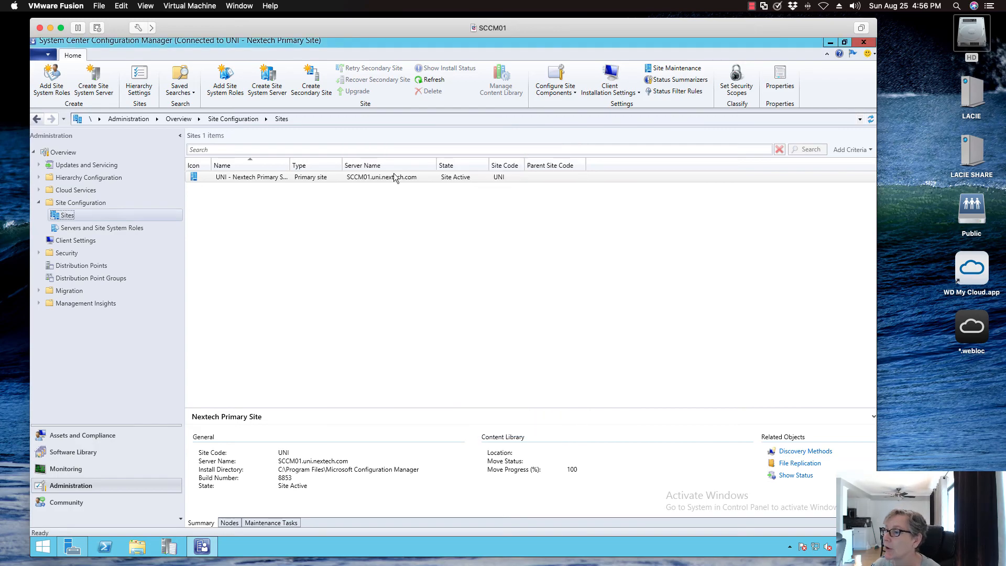
- Add the Client Version column to the Devices list in Assets and Compliance and widen it
click(90, 435)
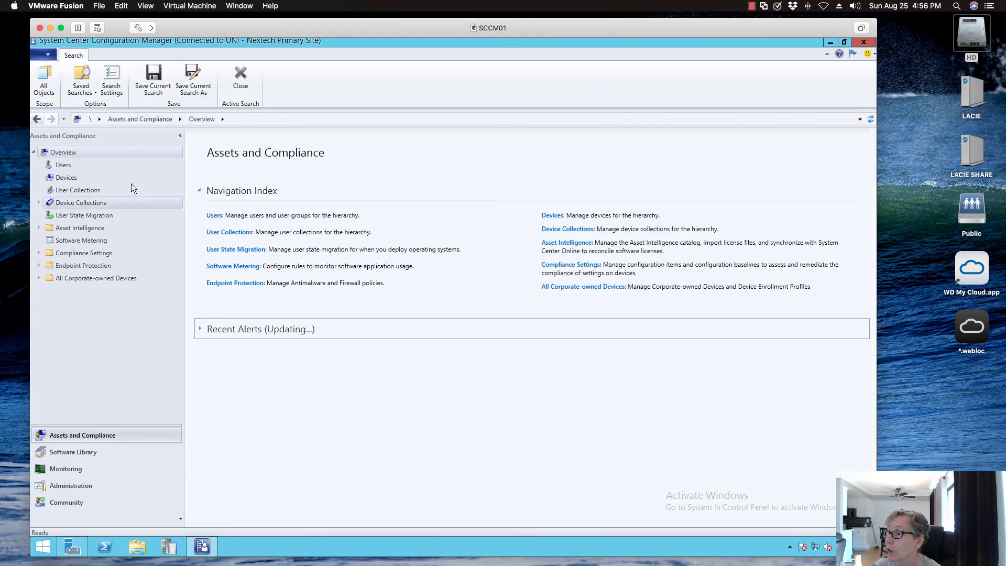
click(69, 178)
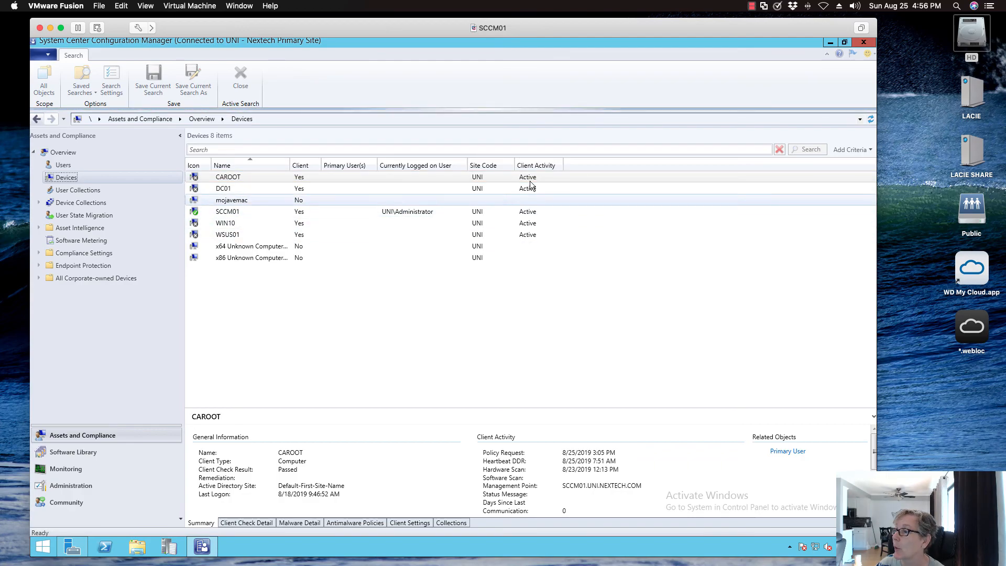
right_click(599, 163)
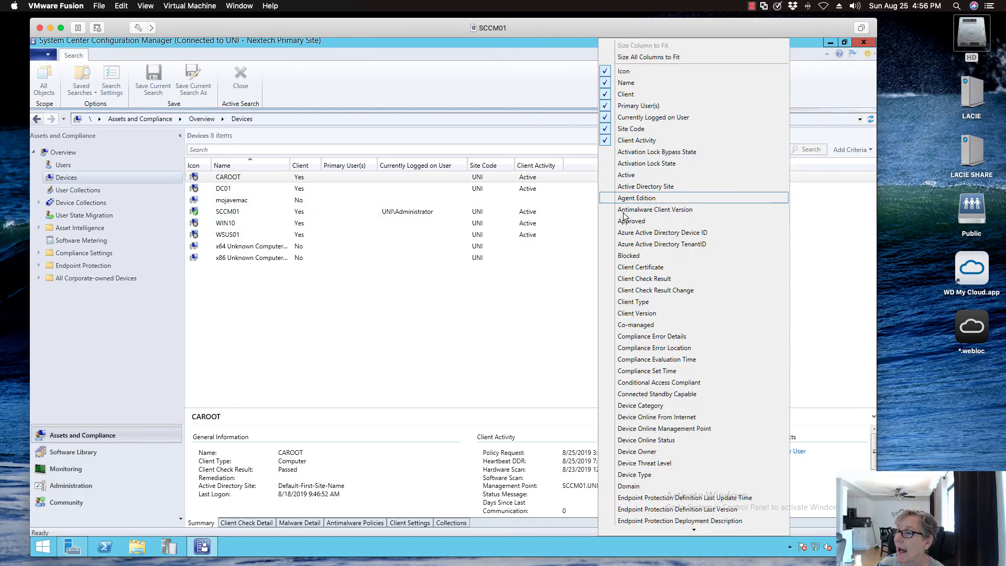
click(637, 313)
drag(614, 165, 643, 163)
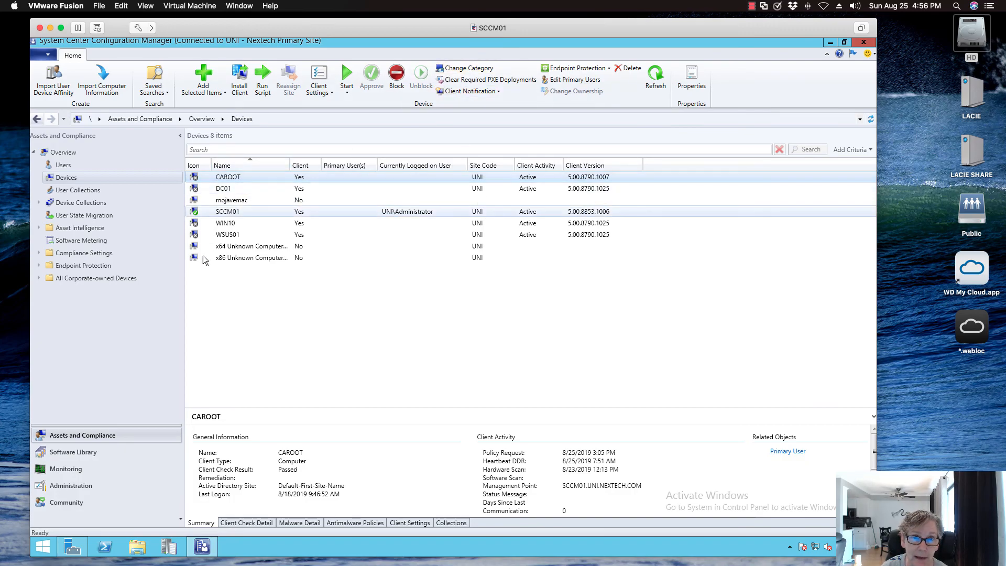
- Return to the site's Hierarchy Settings in the Administration workspace and show the automatic client upgrade options
click(85, 482)
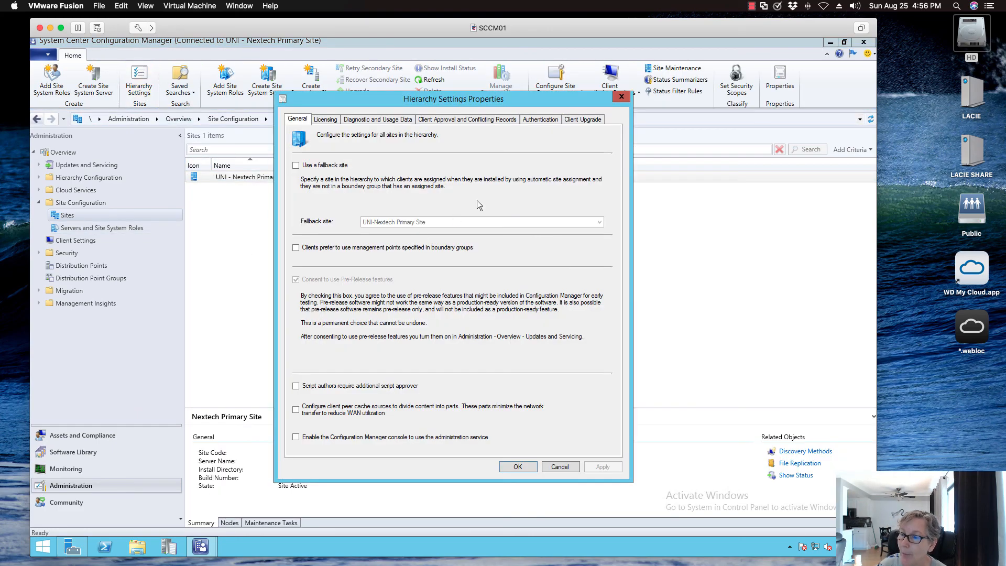
click(580, 119)
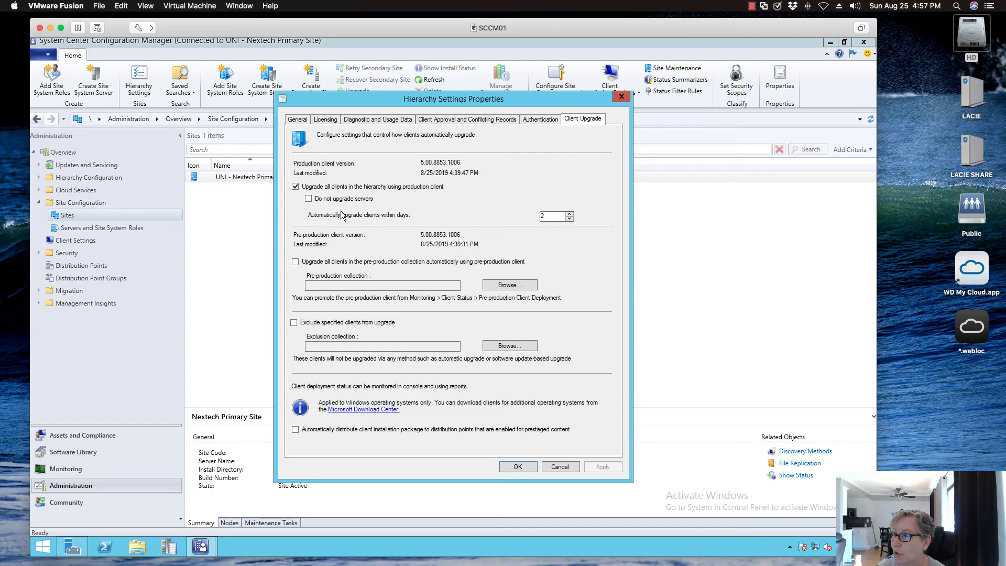
- Review the licensing and client upgrade settings in Hierarchy Settings Properties and close the dialog without changes
click(361, 120)
click(326, 120)
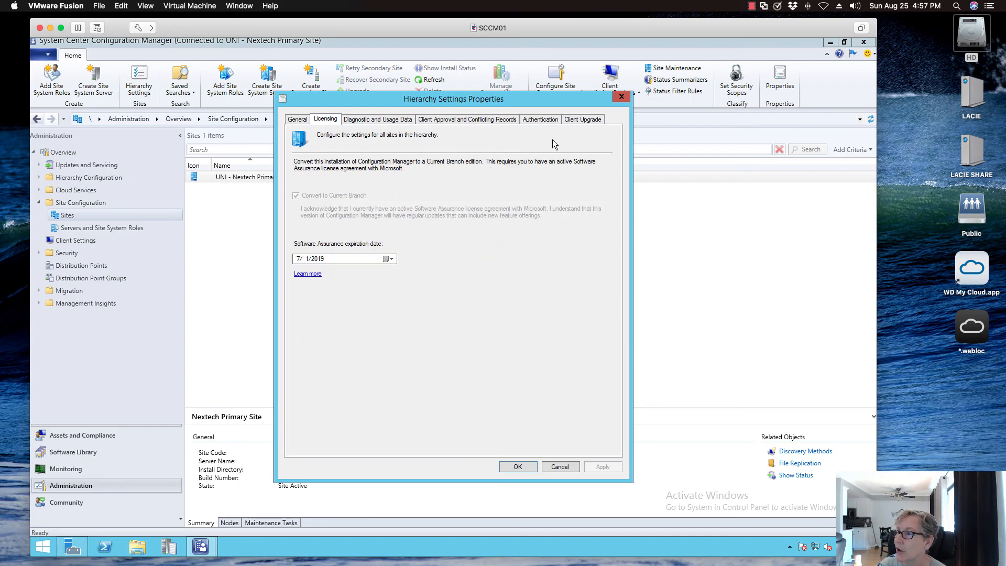
click(581, 119)
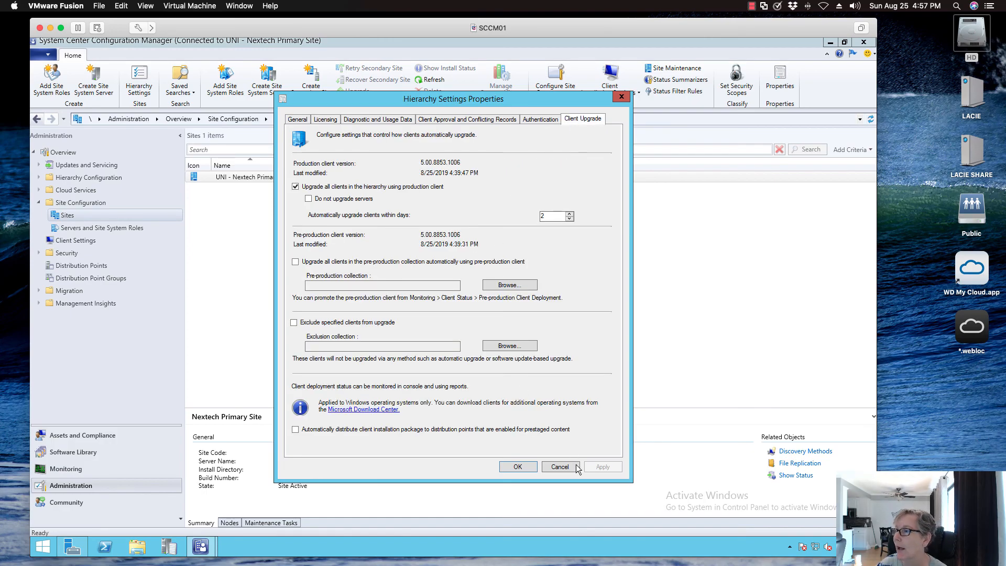
click(560, 467)
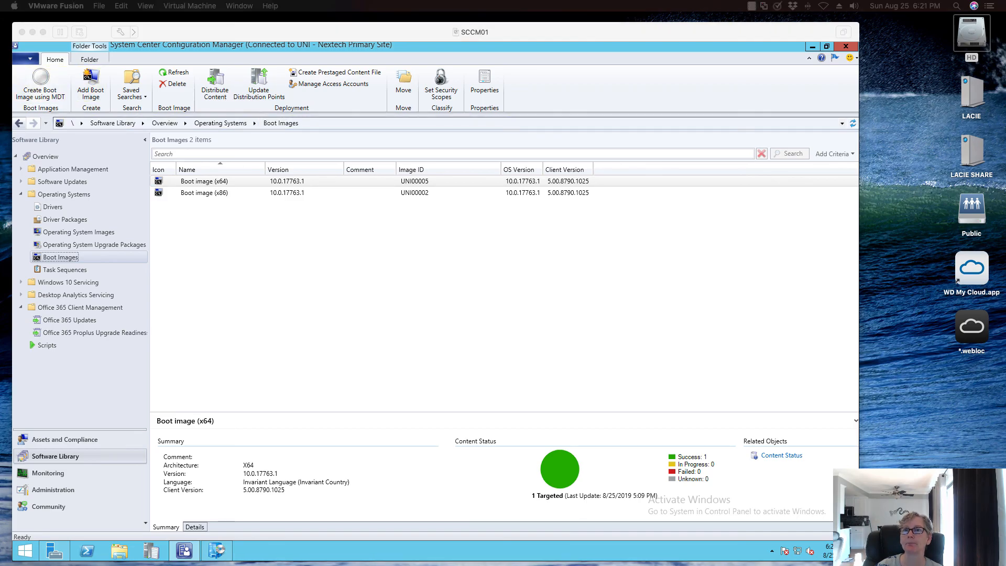
- Update the distribution points for Boot image (x64) with the current production client, without reloading Windows PE from the ADK
click(268, 29)
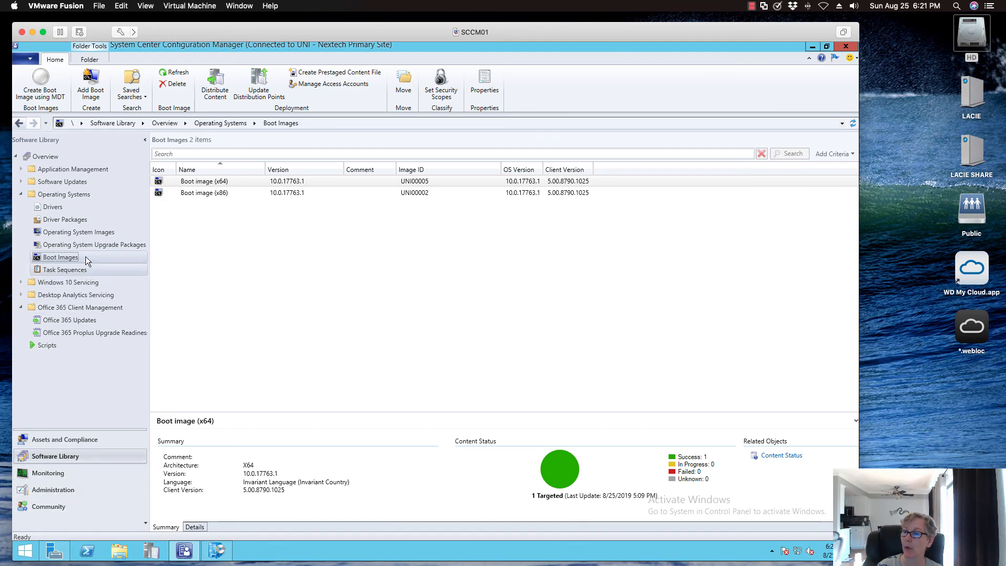
click(216, 183)
right_click(211, 182)
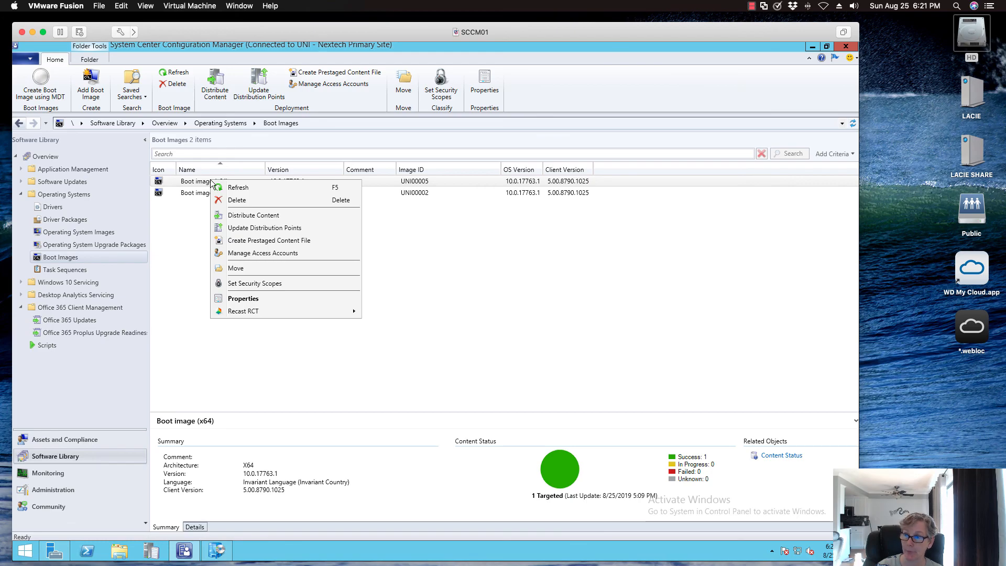
click(243, 228)
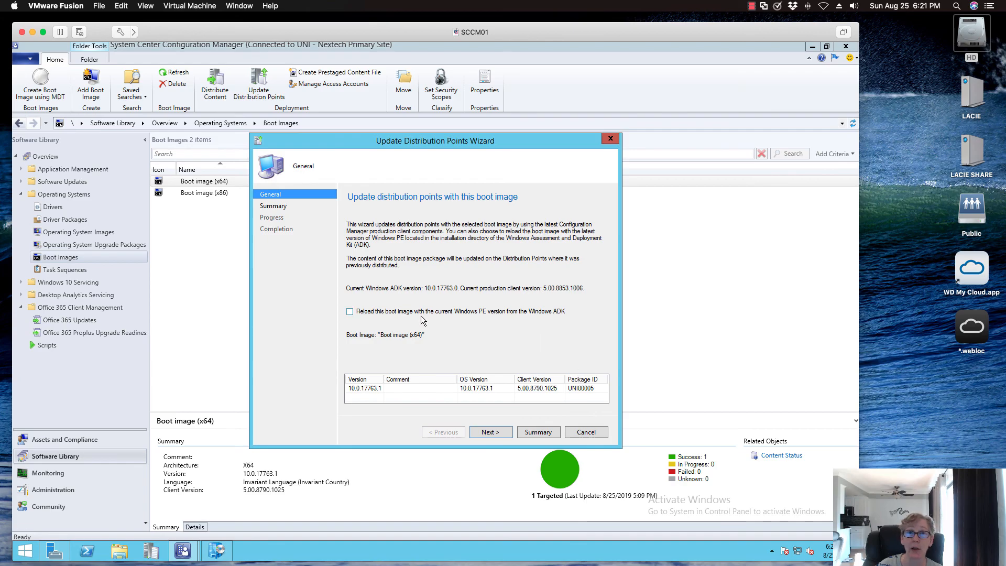
click(497, 429)
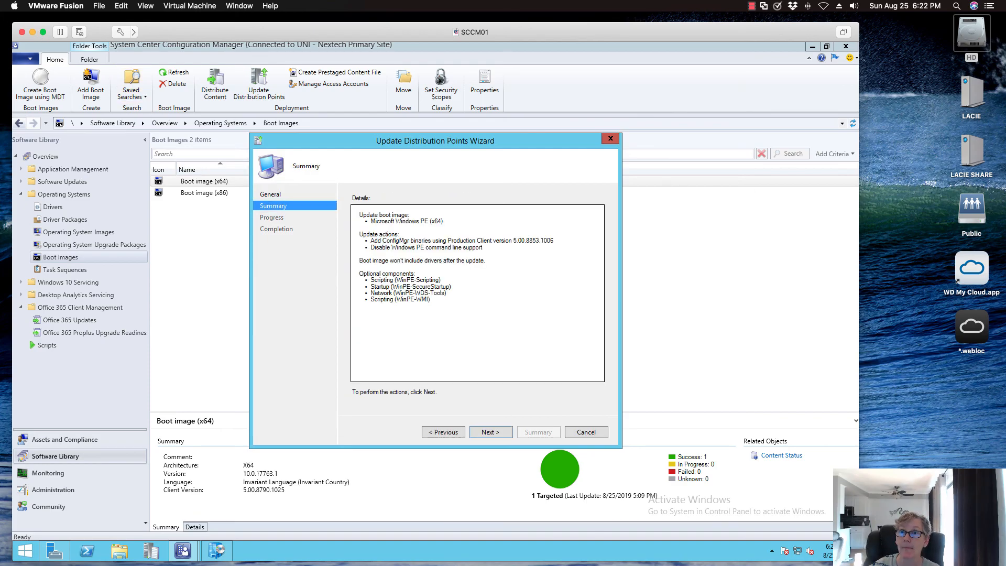
click(116, 362)
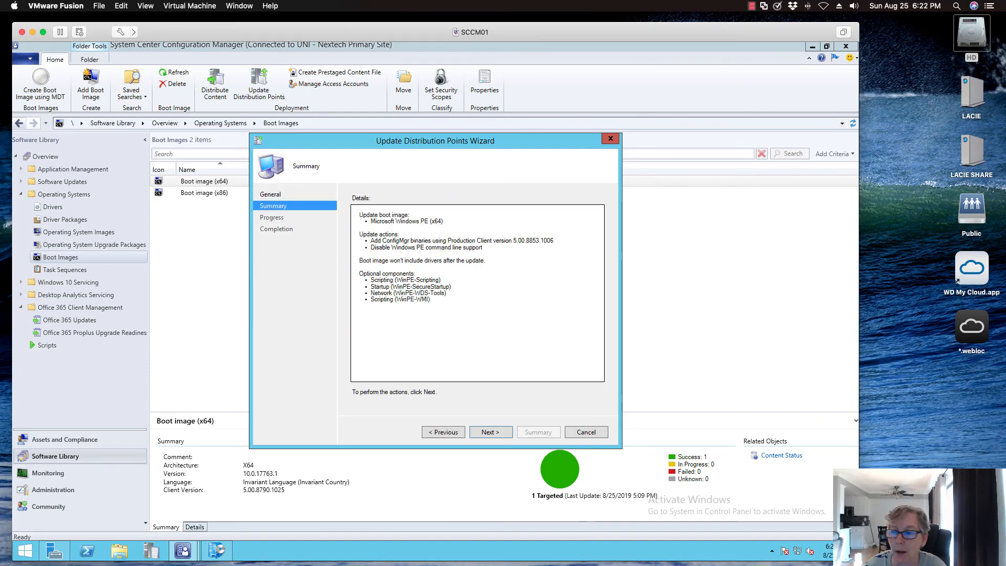
click(491, 432)
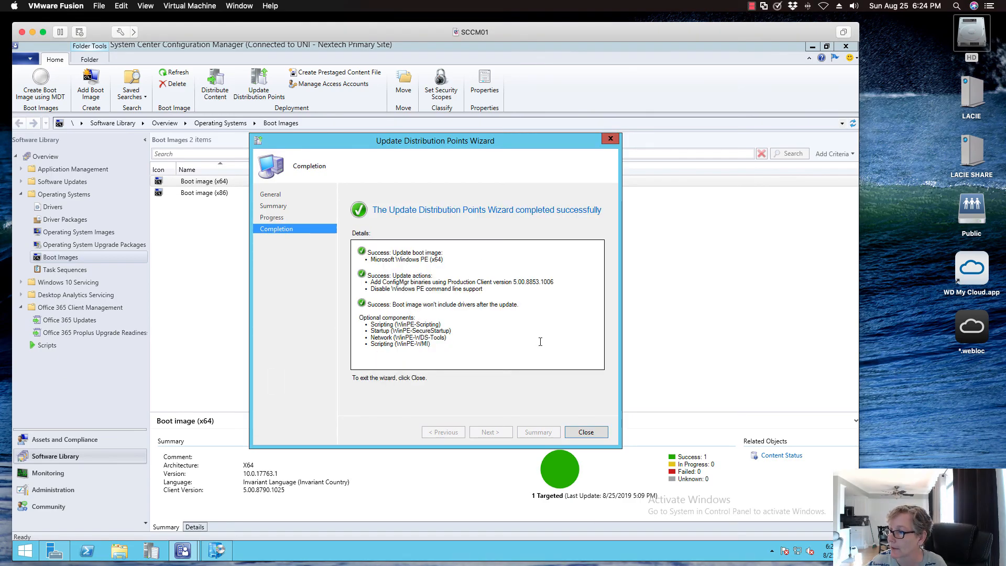
click(578, 433)
- Update the distribution points for Boot image (x86) with the current production client, without reloading Windows PE from the ADK
click(222, 193)
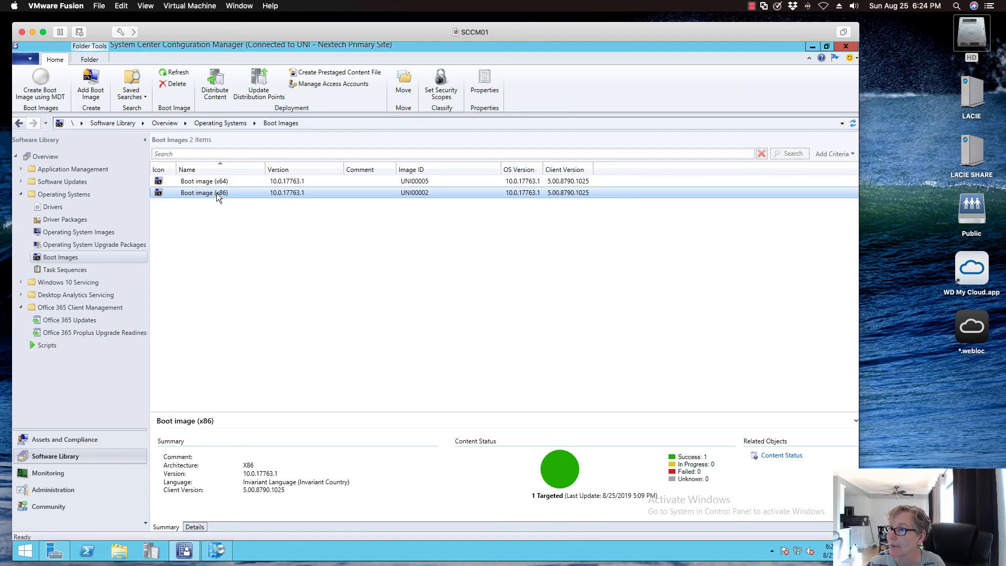
right_click(222, 195)
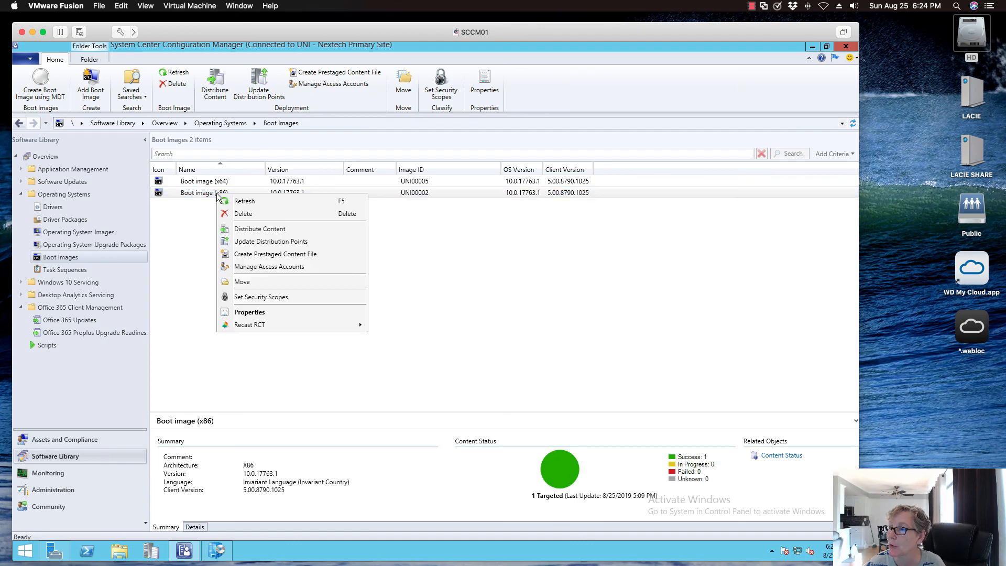
click(262, 242)
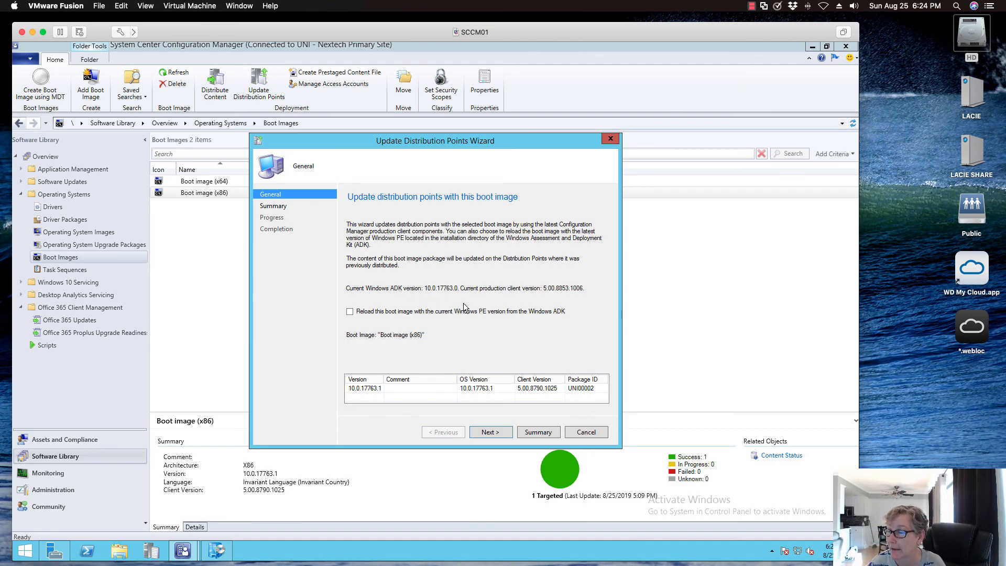
click(491, 430)
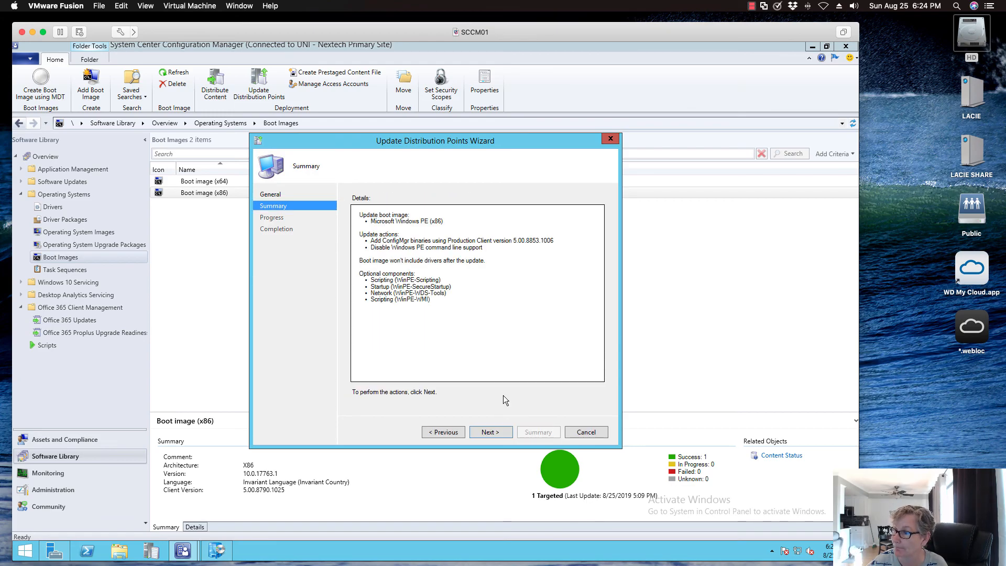
click(501, 433)
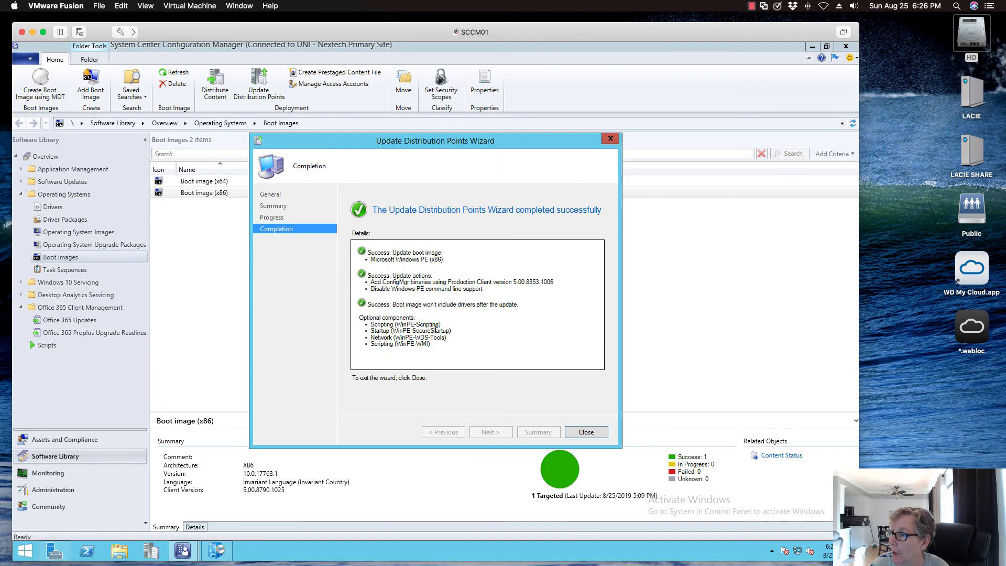
click(586, 432)
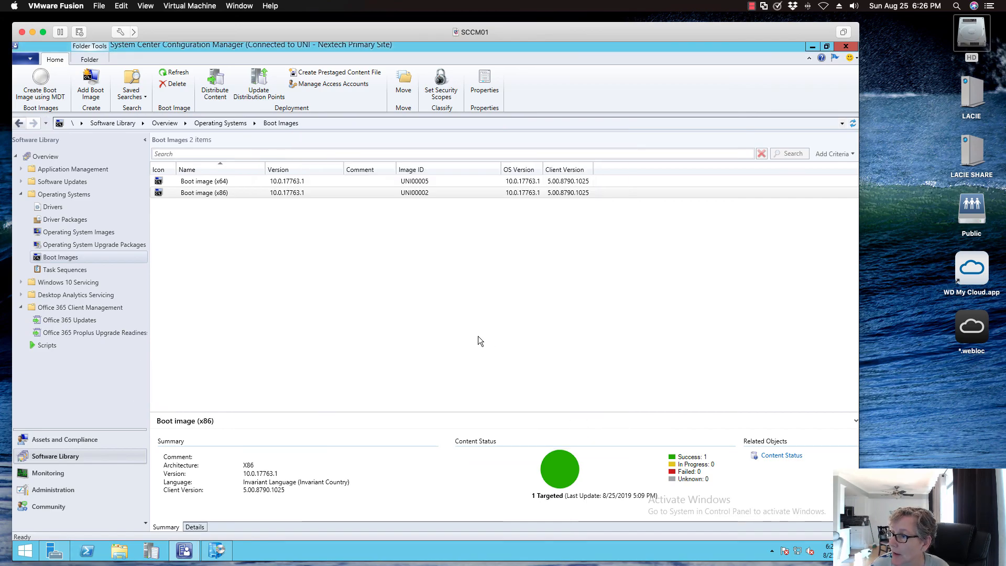